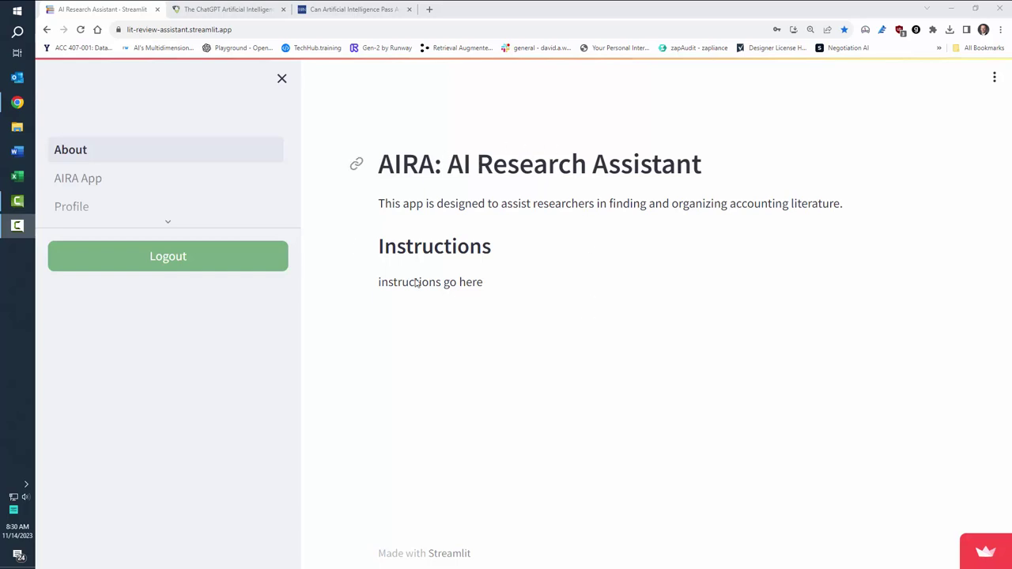
Step: Log in to the AIRA app with the account e-mail and the browser's saved password
{"action": "left_click", "coordinate": [116, 185]}
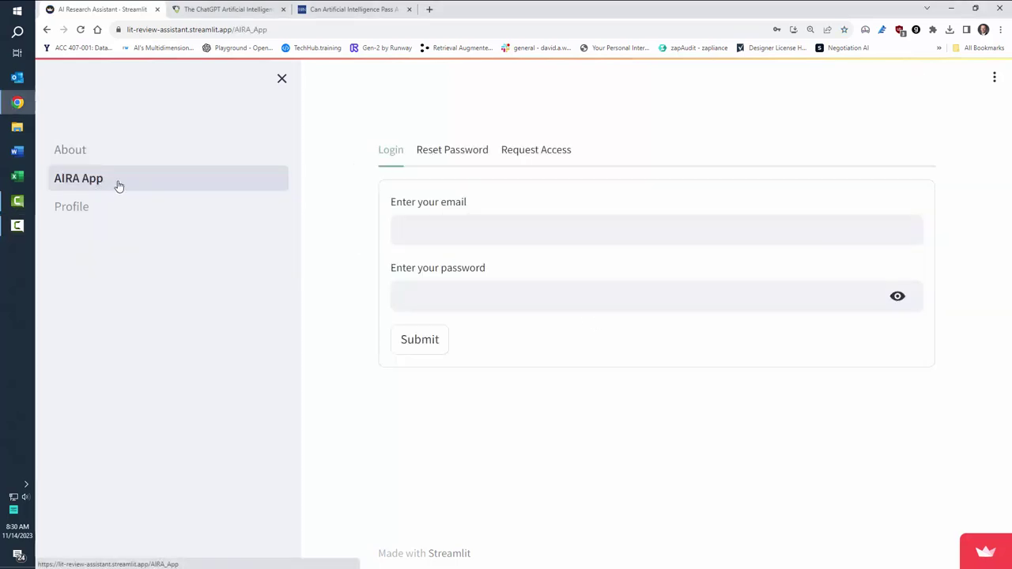
{"action": "left_click", "coordinate": [471, 231]}
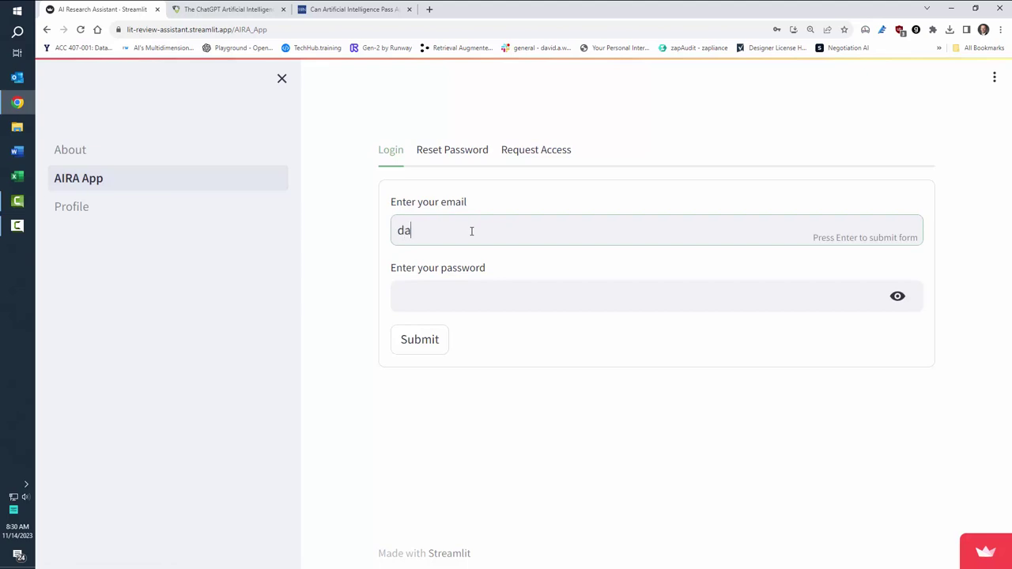
{"action": "left_click", "coordinate": [434, 292]}
{"action": "left_click", "coordinate": [474, 328]}
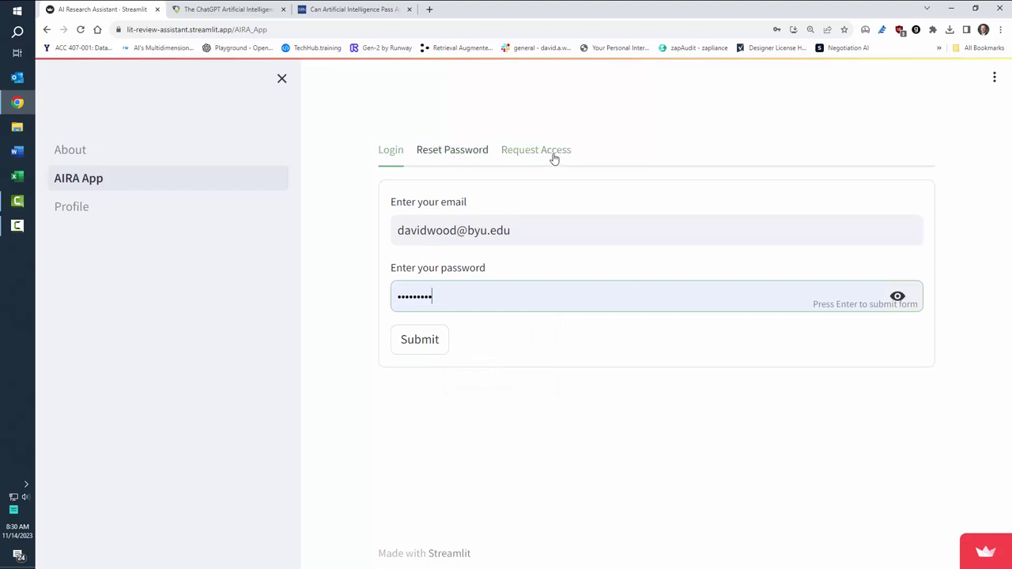
{"action": "left_click", "coordinate": [420, 339]}
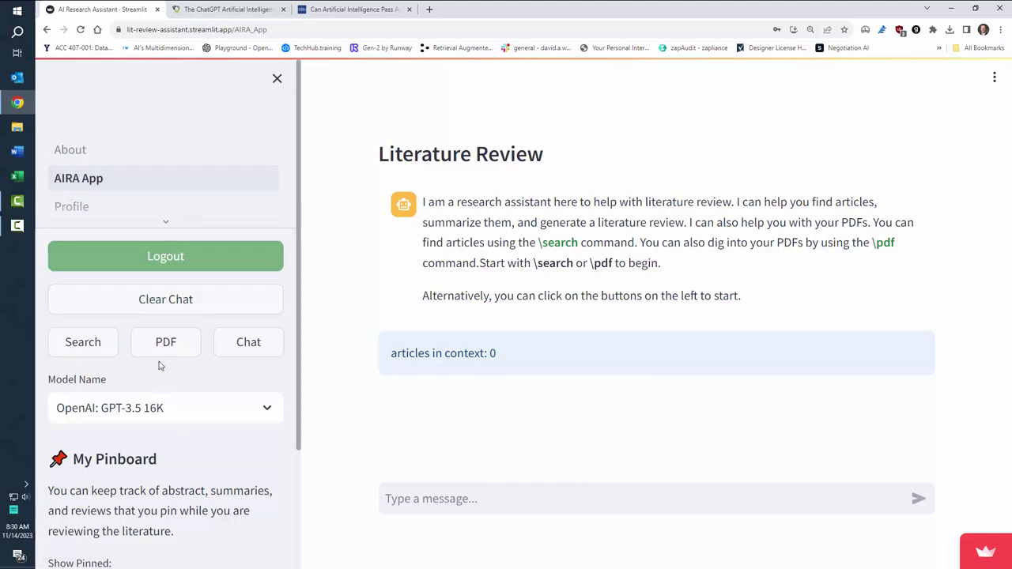
Step: Clear the chat and switch the model to OpenAI: GPT-4 128K (Latest)
{"action": "left_click", "coordinate": [157, 300]}
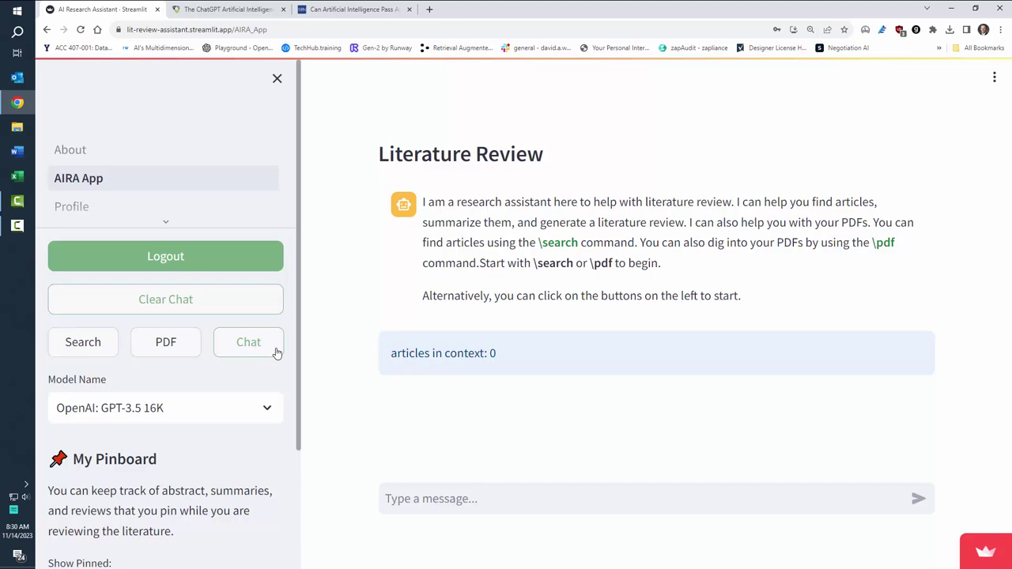
{"action": "scroll", "coordinate": [185, 436], "scroll_direction": "down", "scroll_amount": 2}
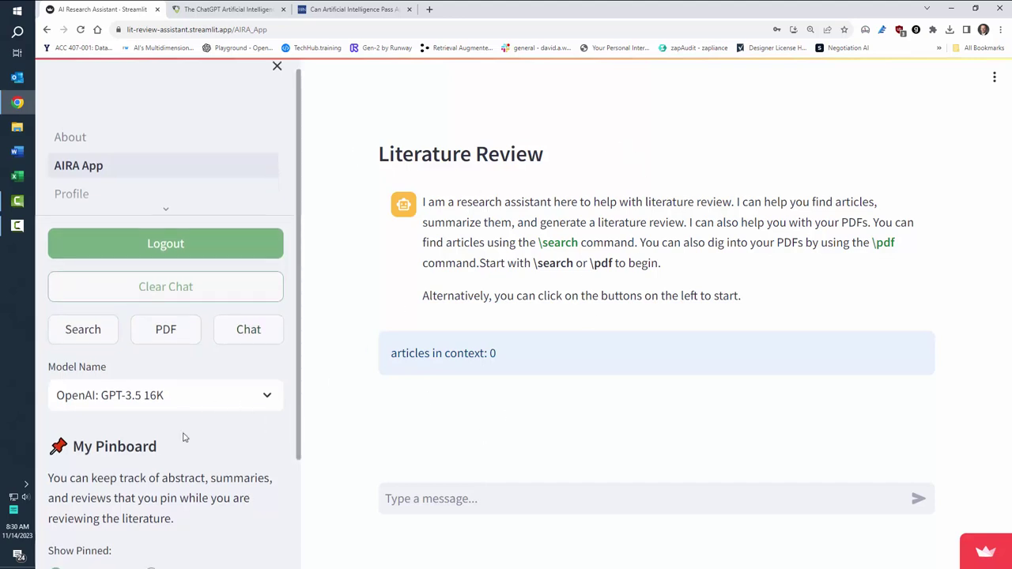
{"action": "left_click", "coordinate": [227, 302]}
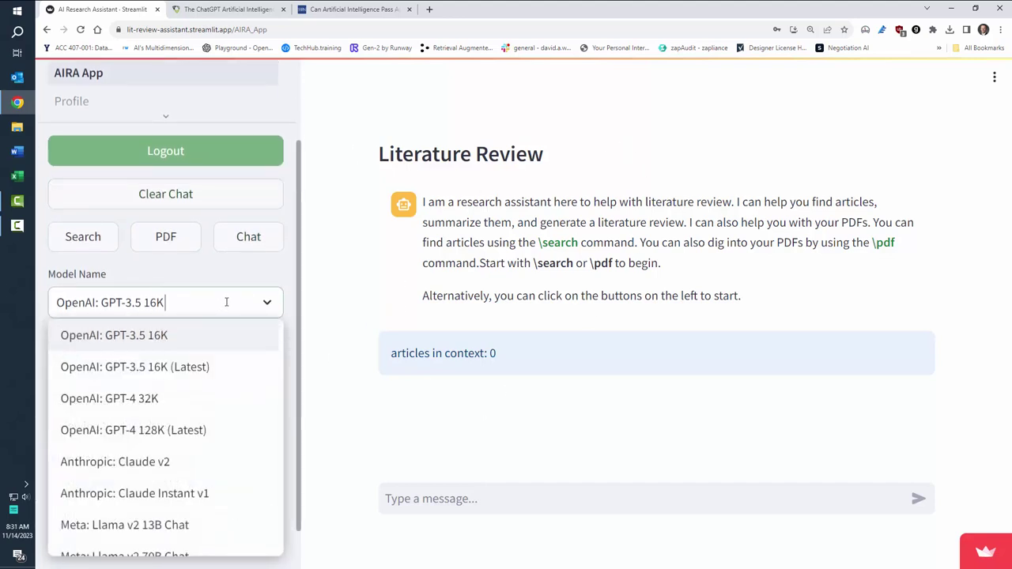
{"action": "scroll", "coordinate": [192, 395], "scroll_direction": "down", "scroll_amount": 1}
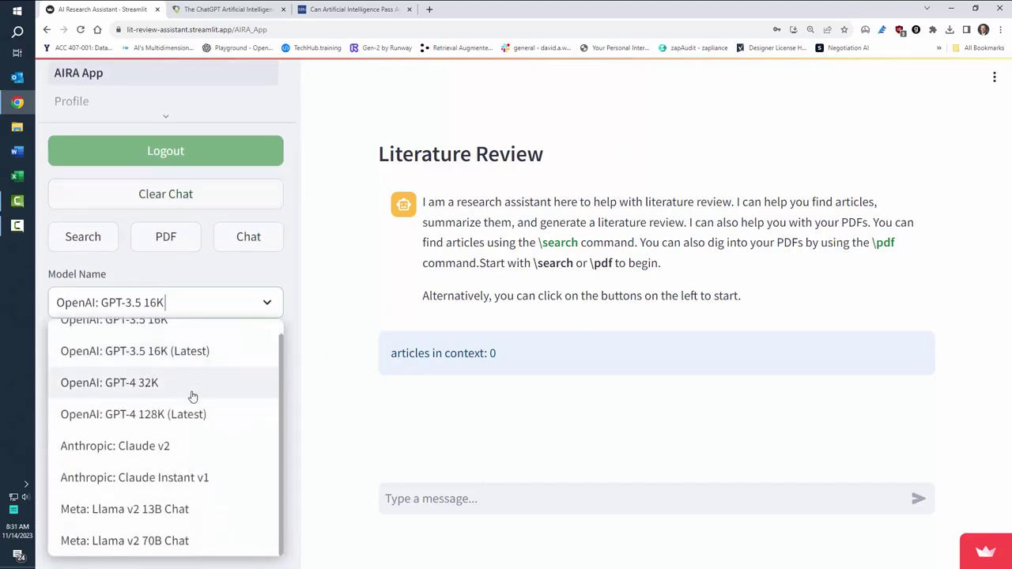
{"action": "left_click", "coordinate": [147, 420]}
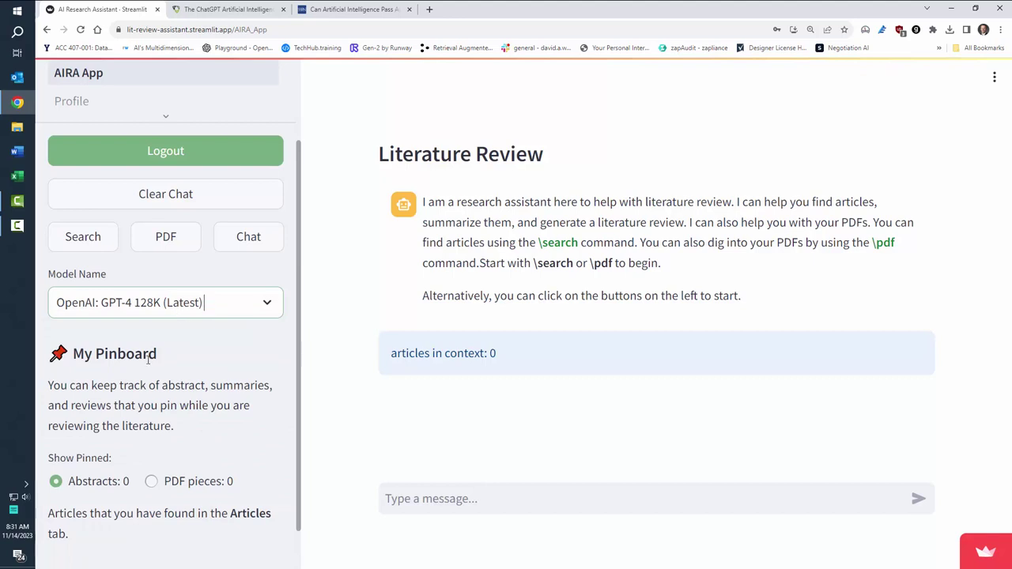
{"action": "scroll", "coordinate": [162, 358], "scroll_direction": "down", "scroll_amount": 1}
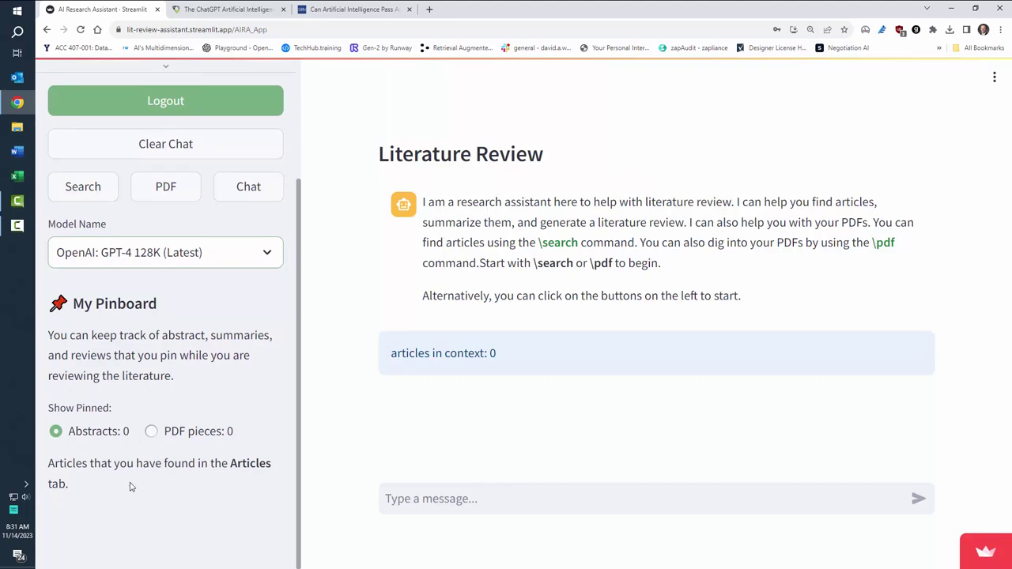
Step: Go to Article Search and browse the journal filter list without choosing one
{"action": "left_click", "coordinate": [96, 201]}
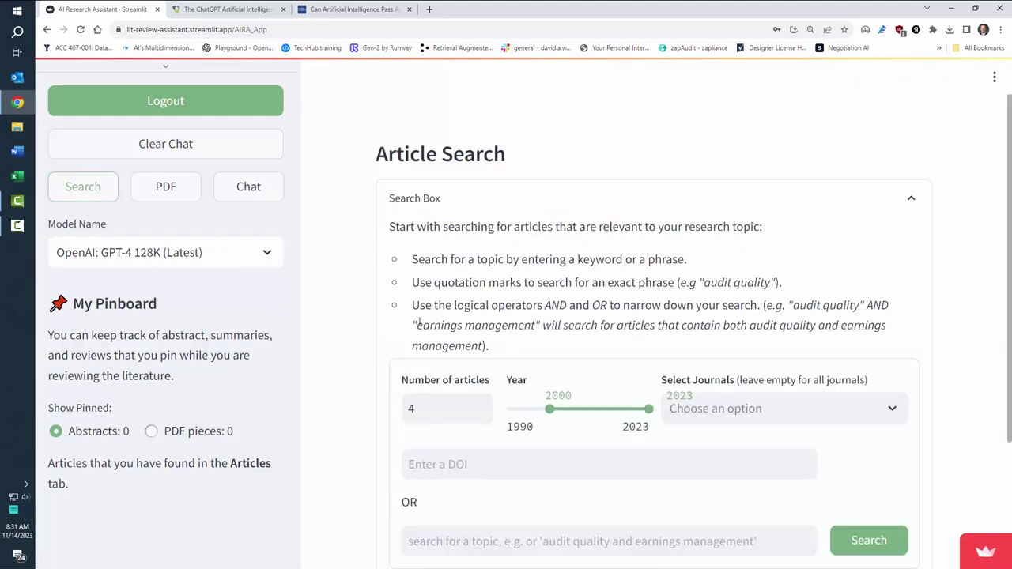
{"action": "scroll", "coordinate": [372, 311], "scroll_direction": "down", "scroll_amount": 2}
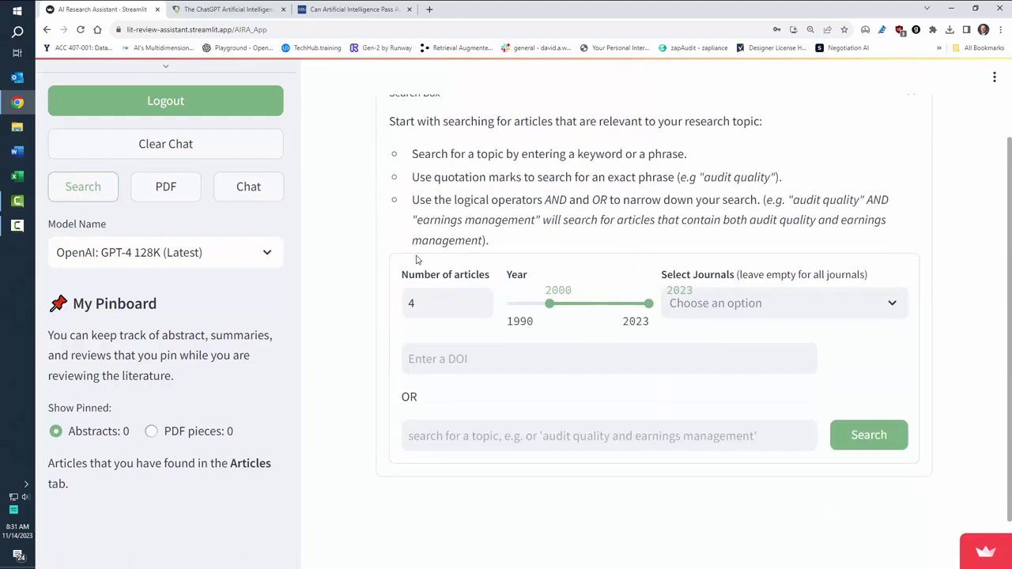
{"action": "left_click", "coordinate": [869, 304]}
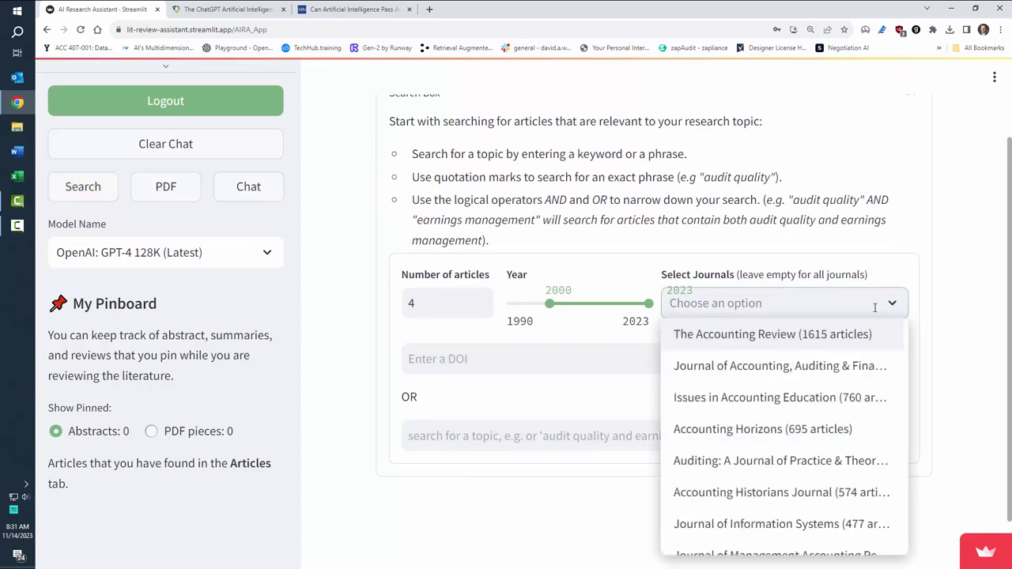
{"action": "scroll", "coordinate": [822, 475], "scroll_direction": "down", "scroll_amount": 5}
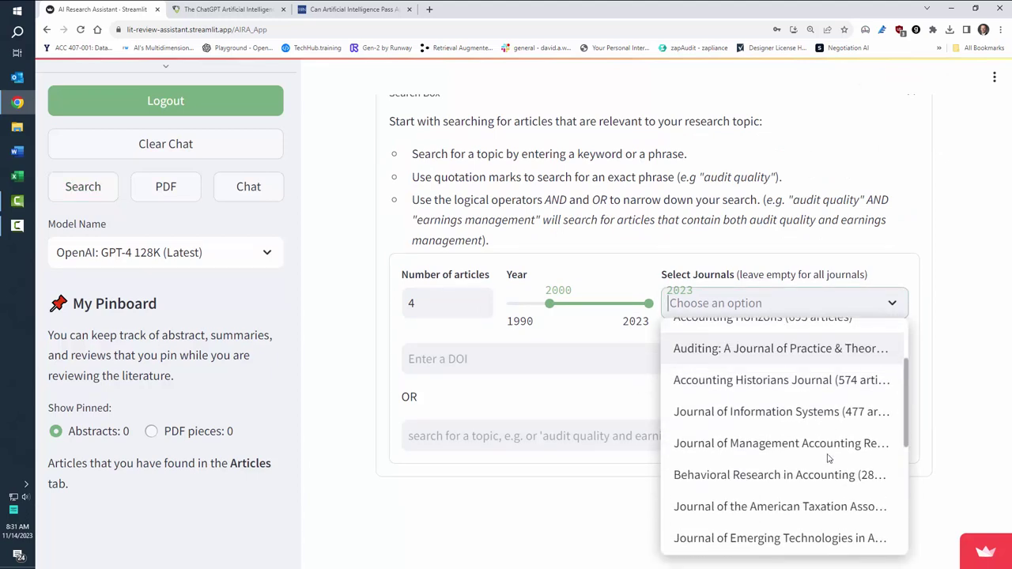
{"action": "scroll", "coordinate": [827, 460], "scroll_direction": "down", "scroll_amount": 1}
{"action": "left_click", "coordinate": [648, 201]}
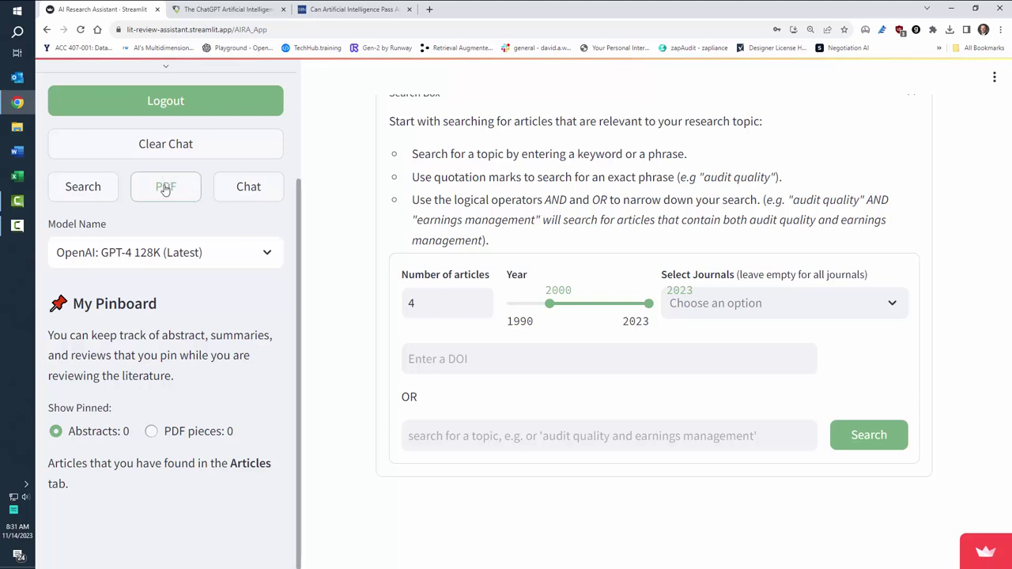
Step: Search 'earnings management and technology' for 10 articles from 1990–2023
{"action": "left_click_drag", "start_coordinate": [467, 292], "coordinate": [399, 299]}
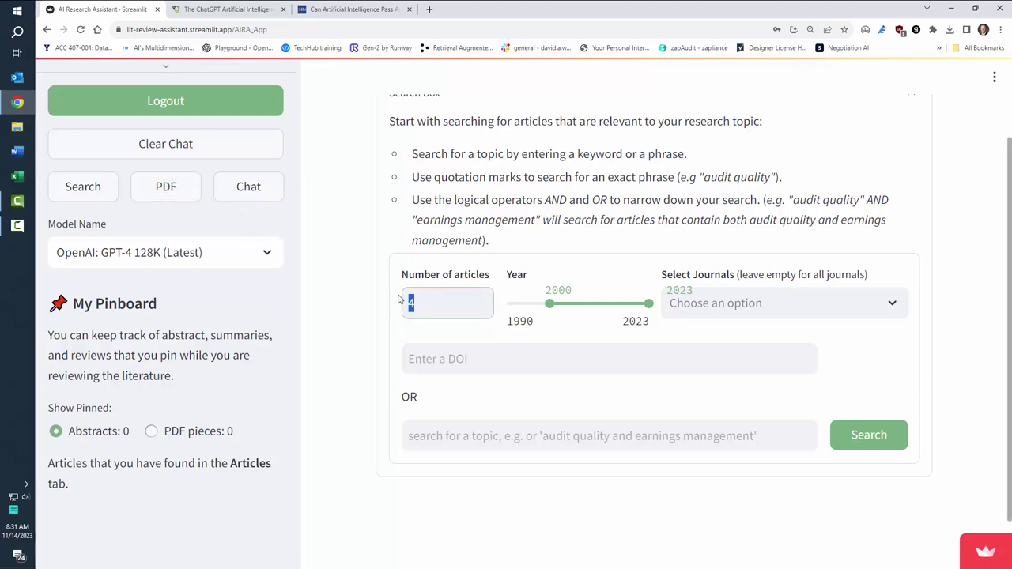
{"action": "type", "text": "10"}
{"action": "left_click_drag", "start_coordinate": [548, 304], "coordinate": [504, 305]}
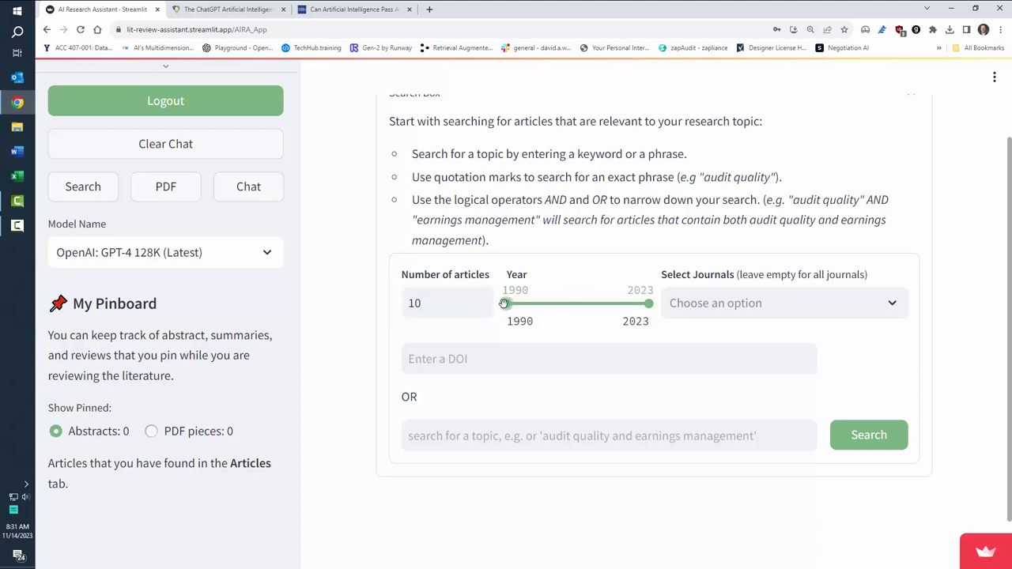
{"action": "left_click", "coordinate": [458, 436]}
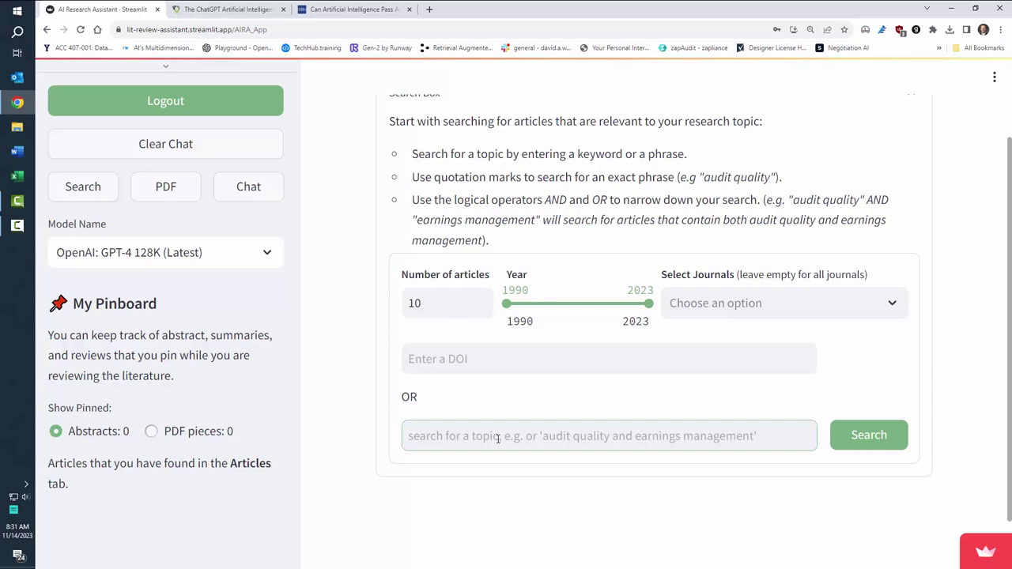
{"action": "type", "text": "earnings man"}
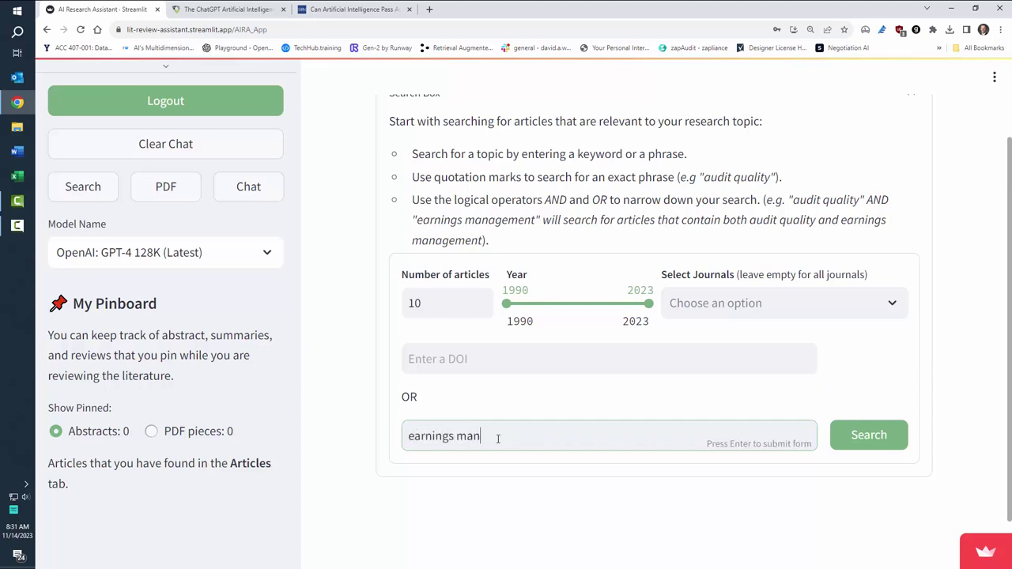
{"action": "type", "text": "agement and technolo"}
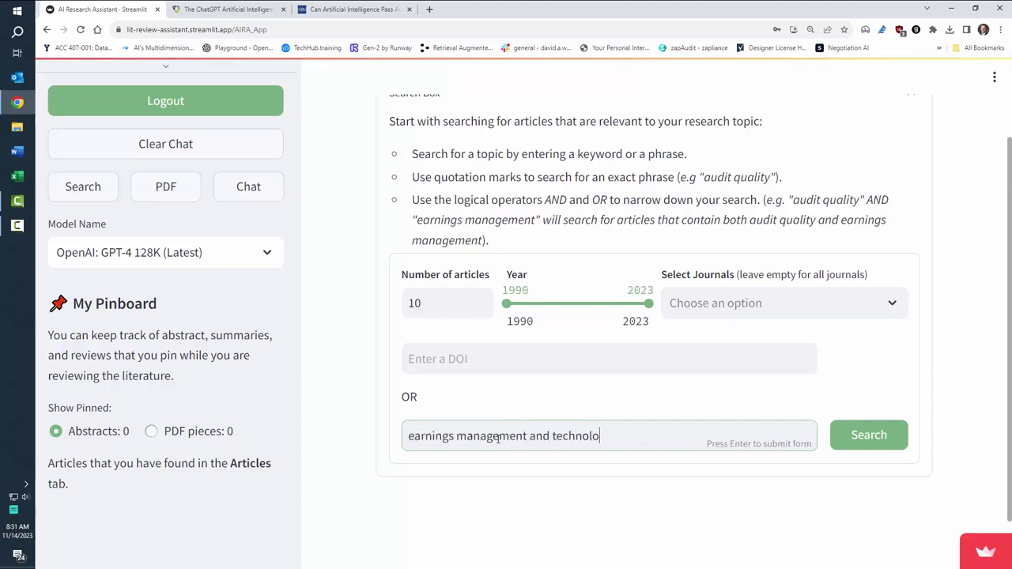
{"action": "type", "text": "gy"}
{"action": "key", "text": "Return"}
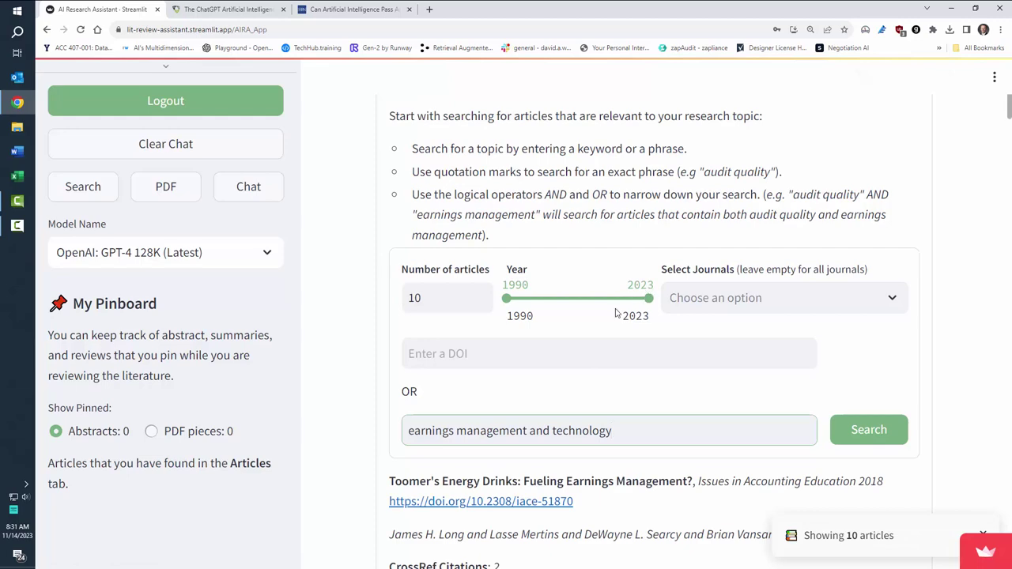
Step: Pin the accruals and firm growth and earnings and expectation management articles
{"action": "scroll", "coordinate": [617, 313], "scroll_direction": "down", "scroll_amount": 1}
{"action": "scroll", "coordinate": [621, 373], "scroll_direction": "down", "scroll_amount": 1}
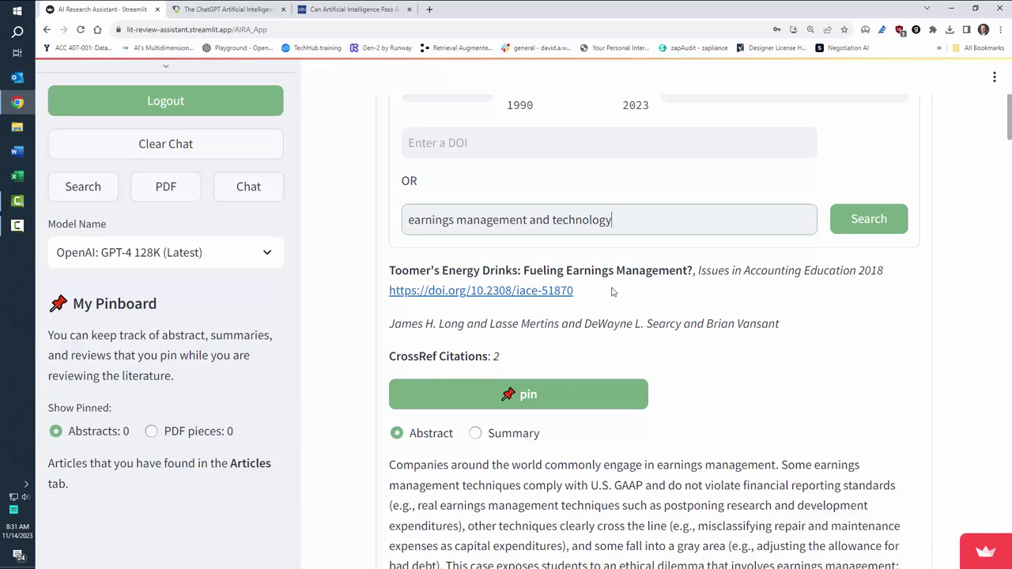
{"action": "left_click", "coordinate": [457, 298]}
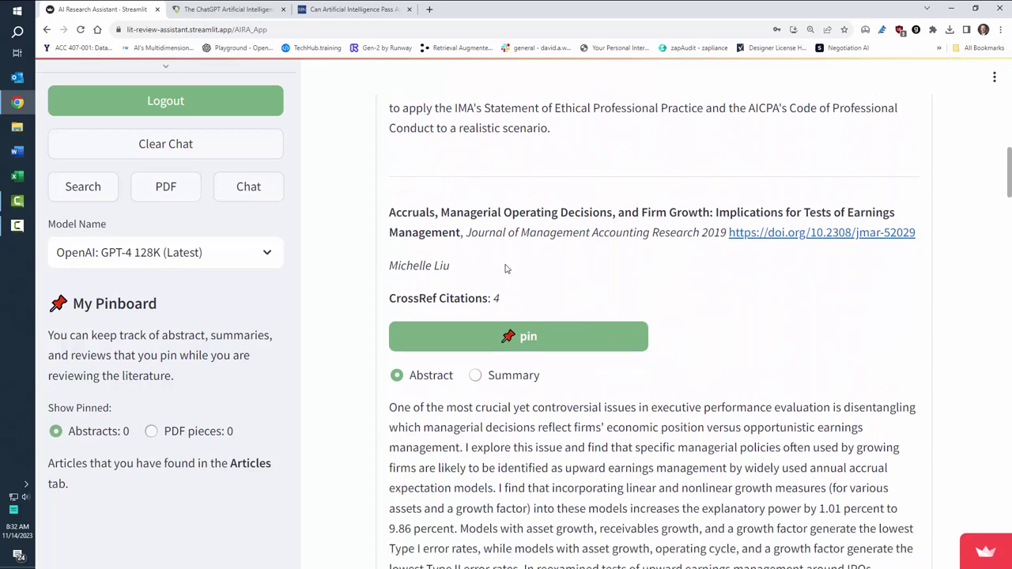
{"action": "left_click", "coordinate": [514, 322]}
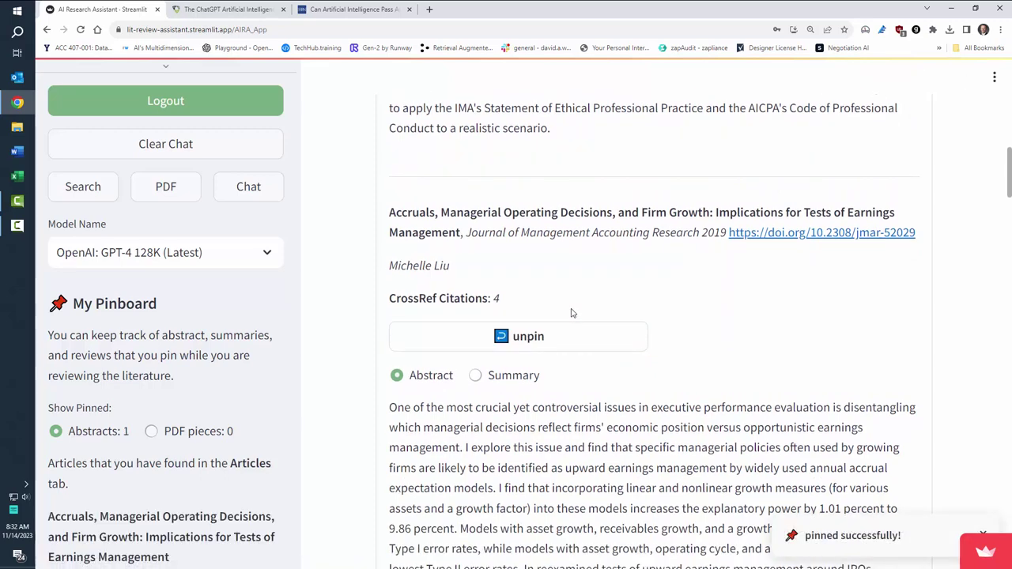
{"action": "scroll", "coordinate": [572, 311], "scroll_direction": "down", "scroll_amount": 1}
{"action": "scroll", "coordinate": [571, 311], "scroll_direction": "down", "scroll_amount": 5}
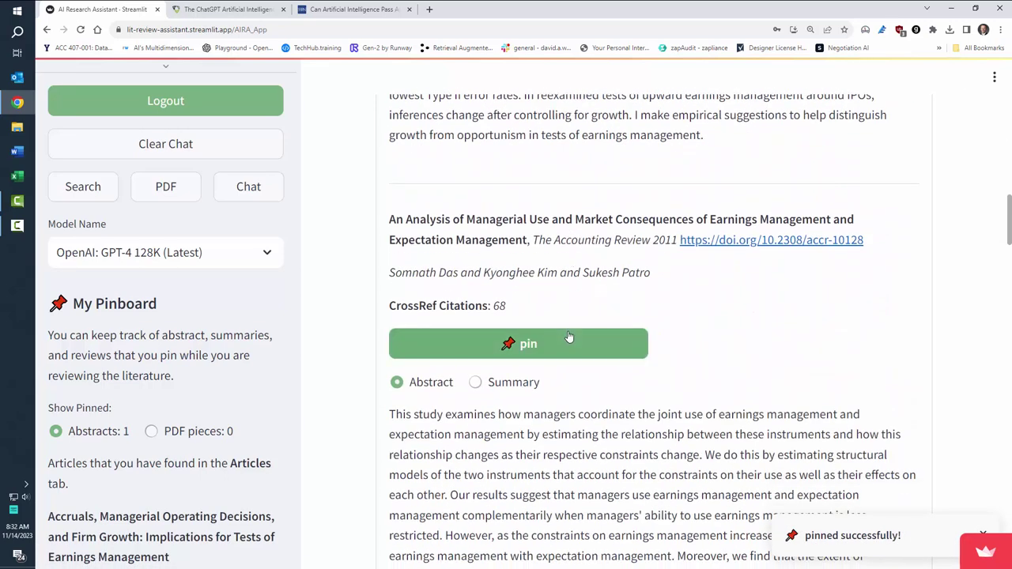
{"action": "left_click", "coordinate": [567, 338]}
Step: Pin the top management team, data breaches, literature review, questionable beliefs, ex ante expectations and deferred tax articles
{"action": "scroll", "coordinate": [553, 300], "scroll_direction": "down", "scroll_amount": 9}
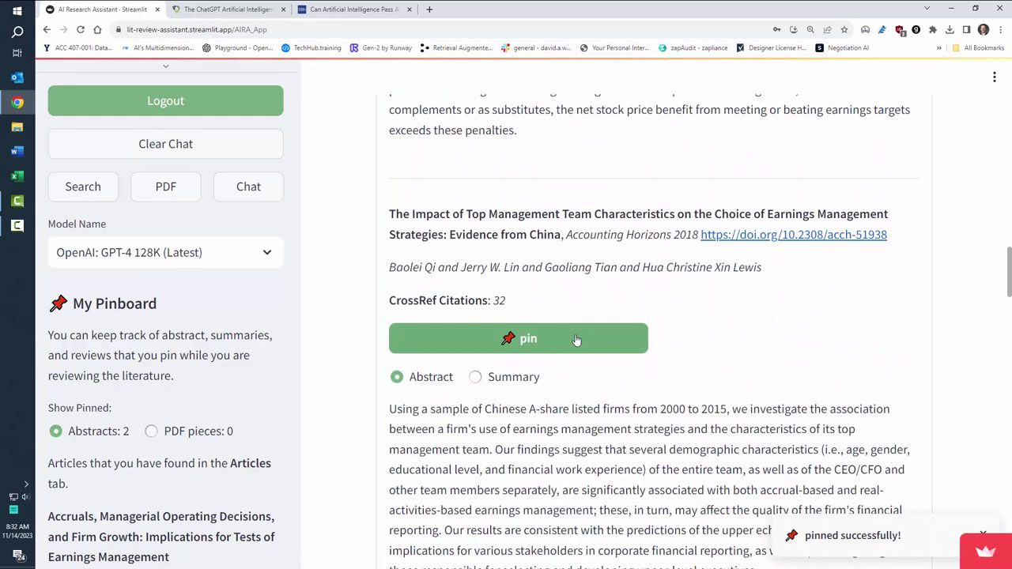
{"action": "left_click", "coordinate": [577, 338]}
{"action": "scroll", "coordinate": [570, 316], "scroll_direction": "down", "scroll_amount": 6}
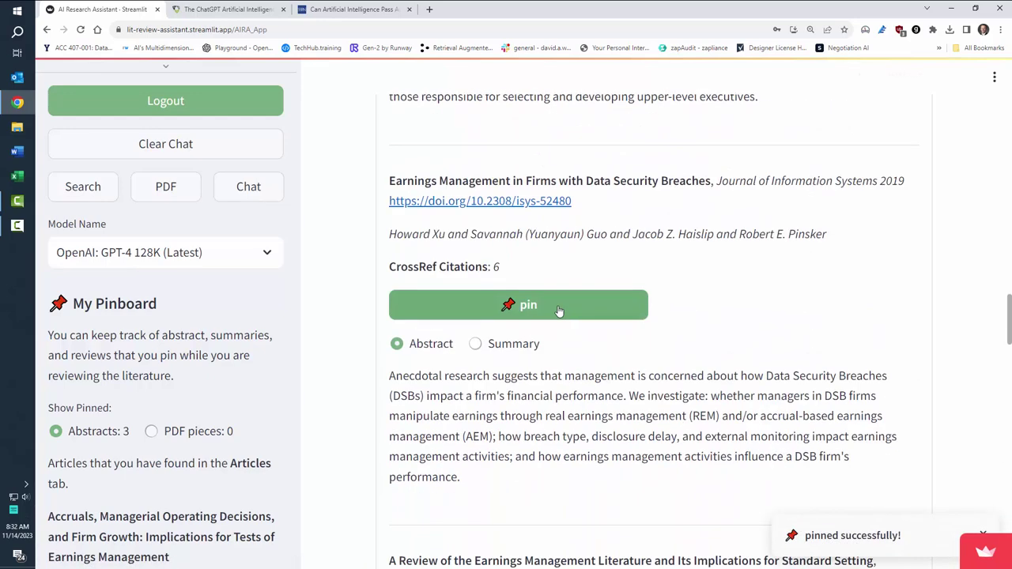
{"action": "left_click", "coordinate": [573, 310]}
{"action": "scroll", "coordinate": [569, 312], "scroll_direction": "down", "scroll_amount": 5}
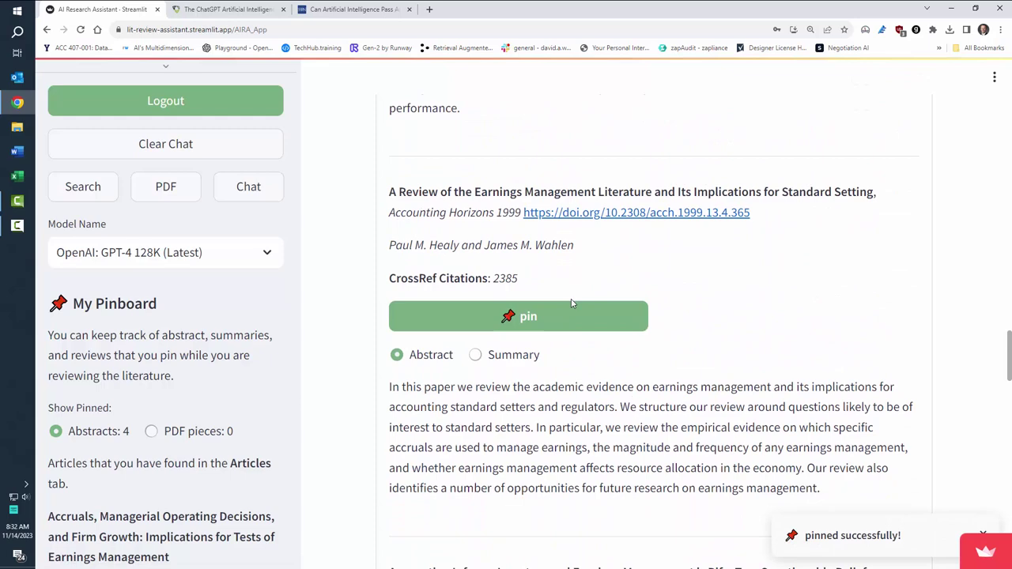
{"action": "left_click", "coordinate": [546, 316]}
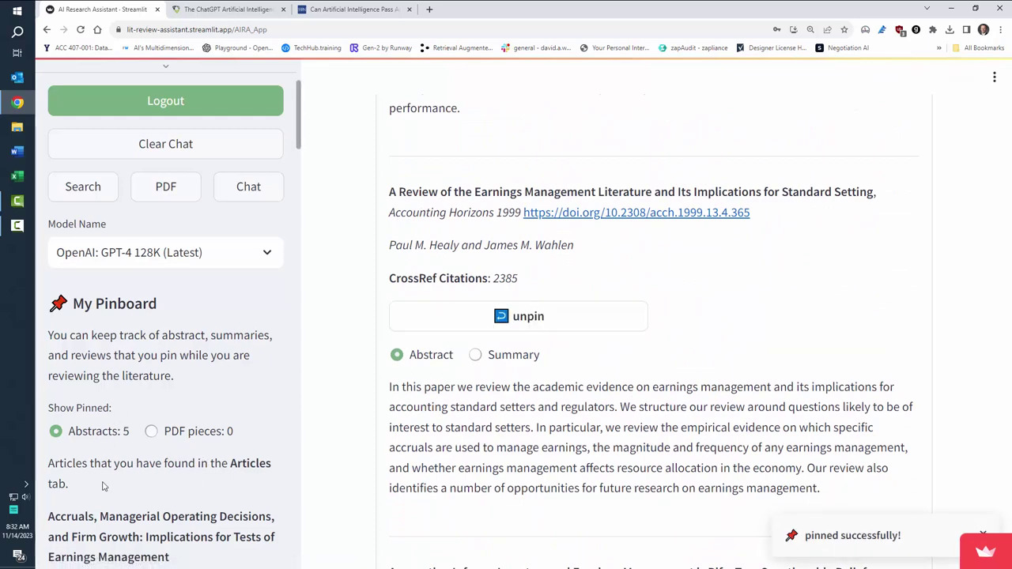
{"action": "scroll", "coordinate": [555, 375], "scroll_direction": "down", "scroll_amount": 4}
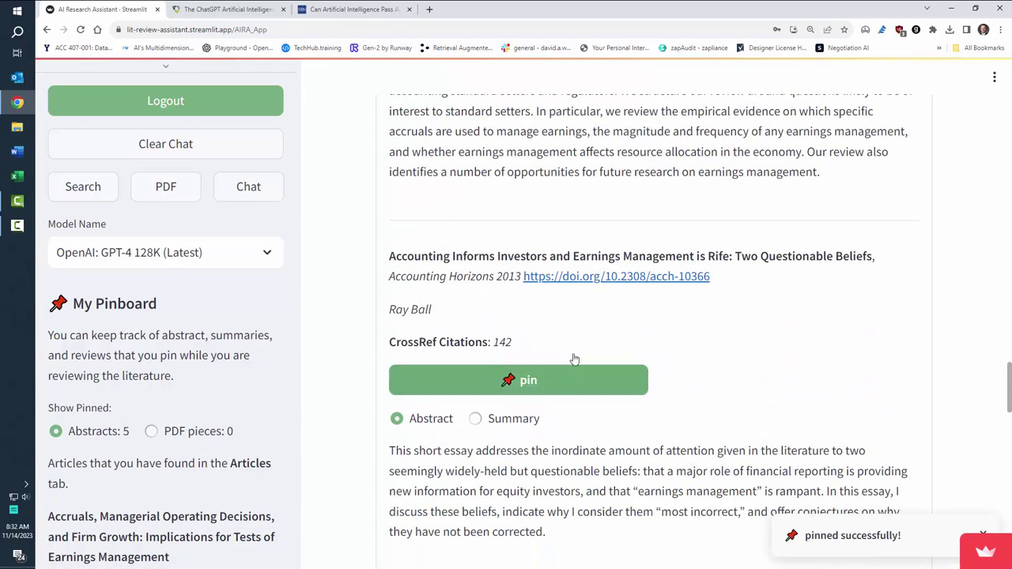
{"action": "left_click", "coordinate": [568, 376]}
{"action": "scroll", "coordinate": [613, 329], "scroll_direction": "down", "scroll_amount": 5}
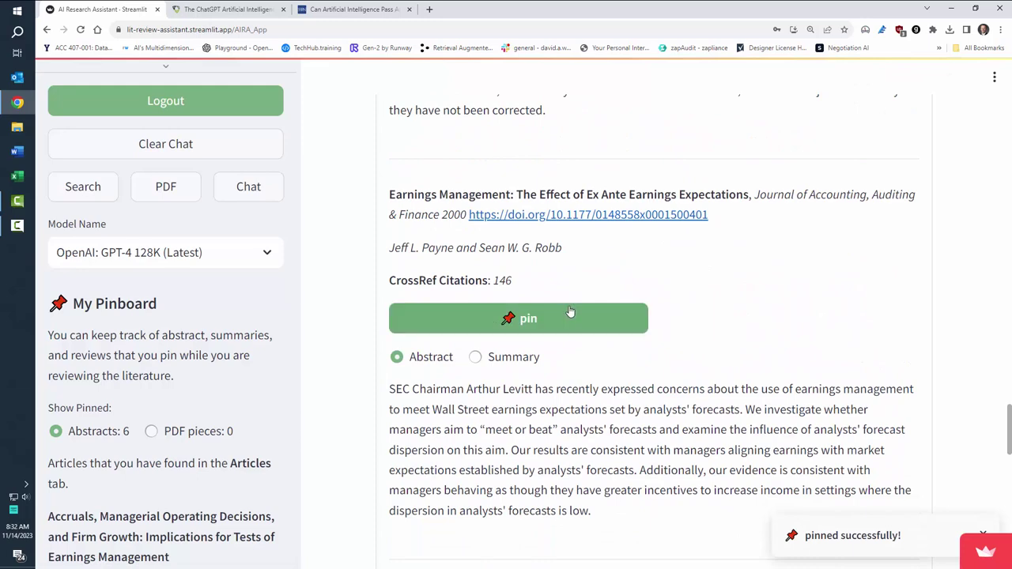
{"action": "left_click", "coordinate": [578, 315]}
{"action": "scroll", "coordinate": [578, 314], "scroll_direction": "down", "scroll_amount": 5}
{"action": "left_click", "coordinate": [544, 367]}
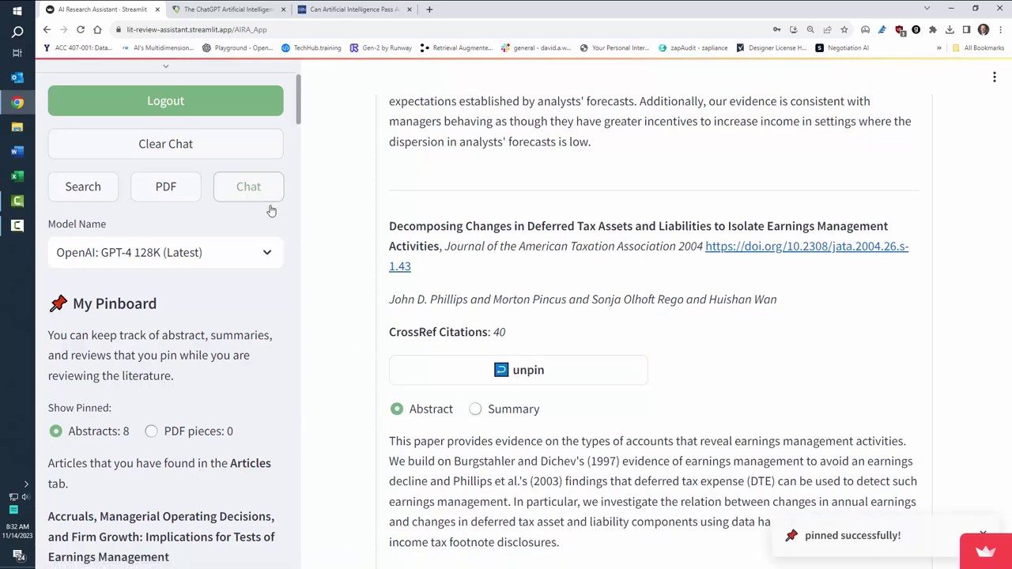
Step: Open the chat with the eight pinned articles and type 'Summarize each article in two bullet points'
{"action": "left_click", "coordinate": [253, 188]}
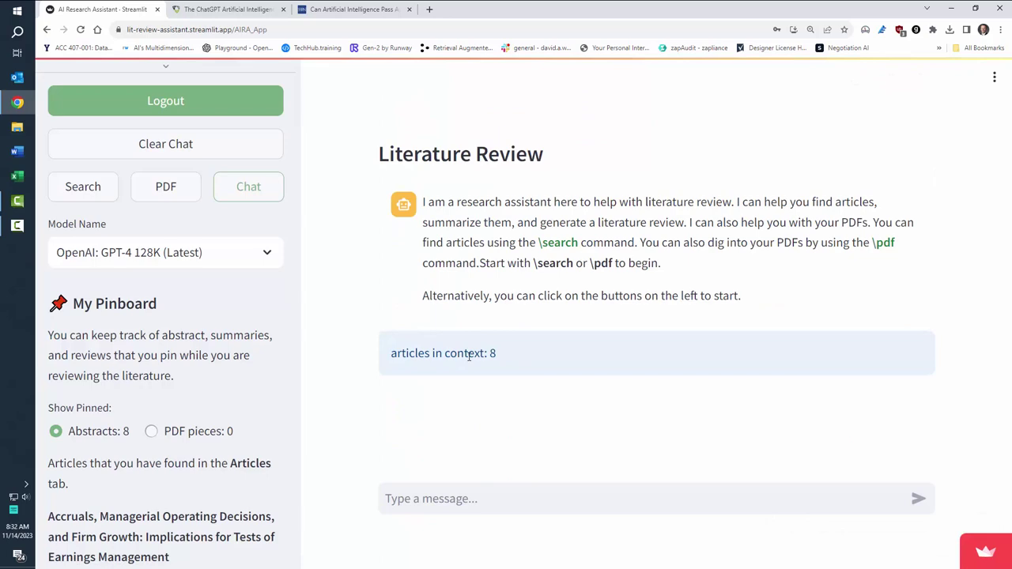
{"action": "scroll", "coordinate": [144, 366], "scroll_direction": "down", "scroll_amount": 3}
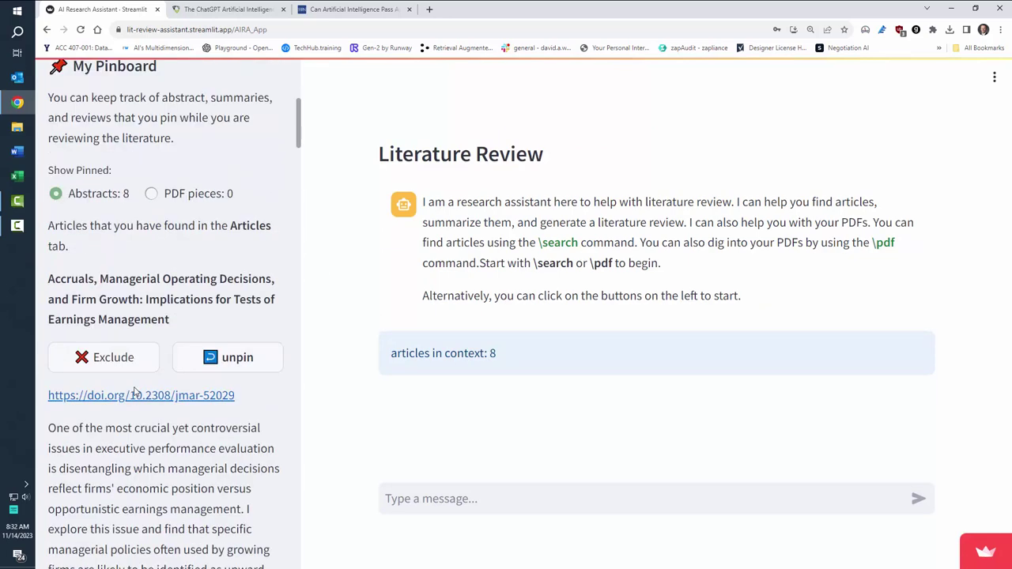
{"action": "scroll", "coordinate": [145, 365], "scroll_direction": "down", "scroll_amount": 2}
{"action": "scroll", "coordinate": [166, 348], "scroll_direction": "up", "scroll_amount": 7}
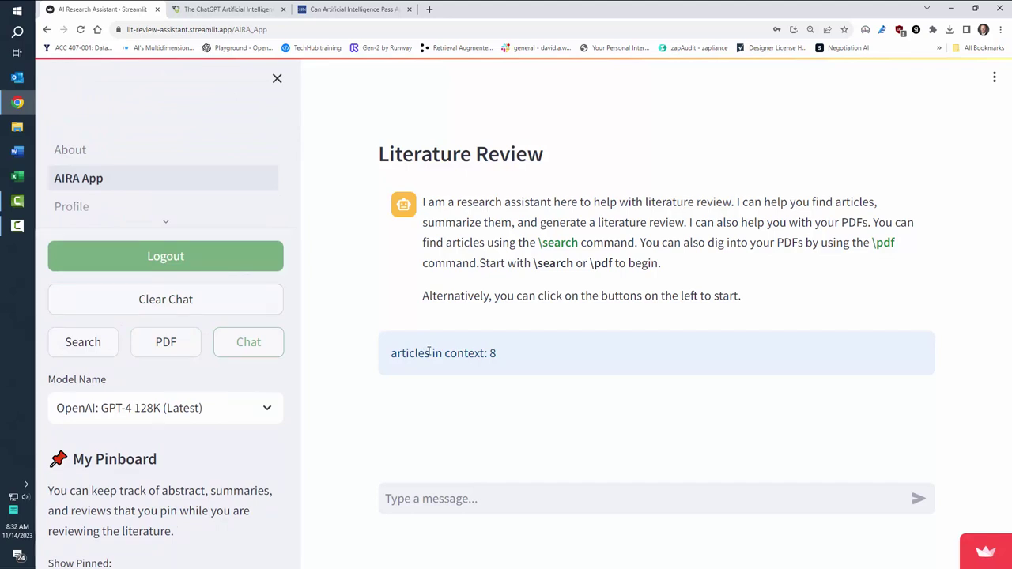
{"action": "left_click", "coordinate": [433, 498]}
{"action": "type", "text": "Summarize each article i"}
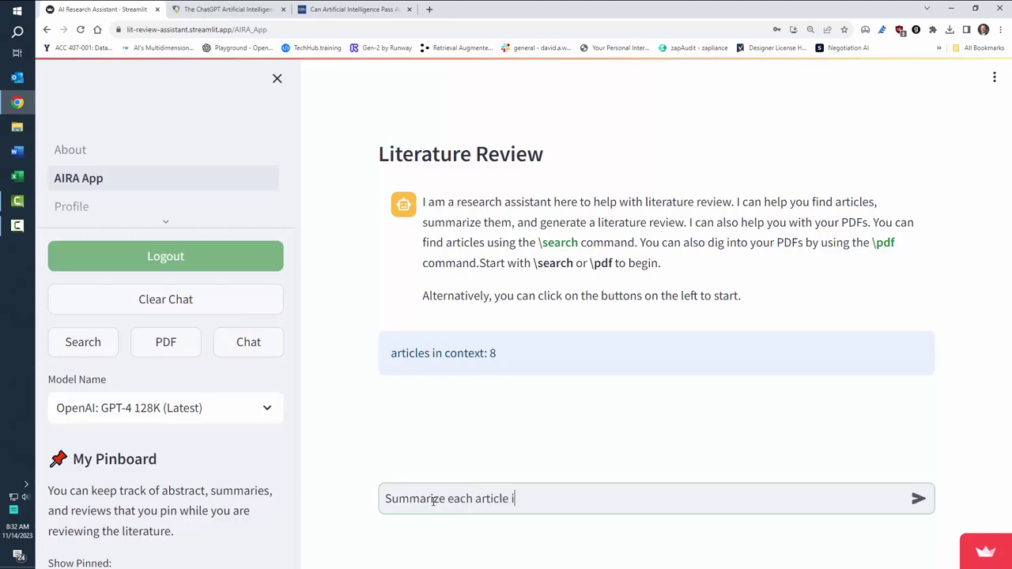
{"action": "type", "text": "n two bullet points"}
Step: Send the two-bullet summary request, check the context article list, and read the cited reply
{"action": "key", "text": "Return"}
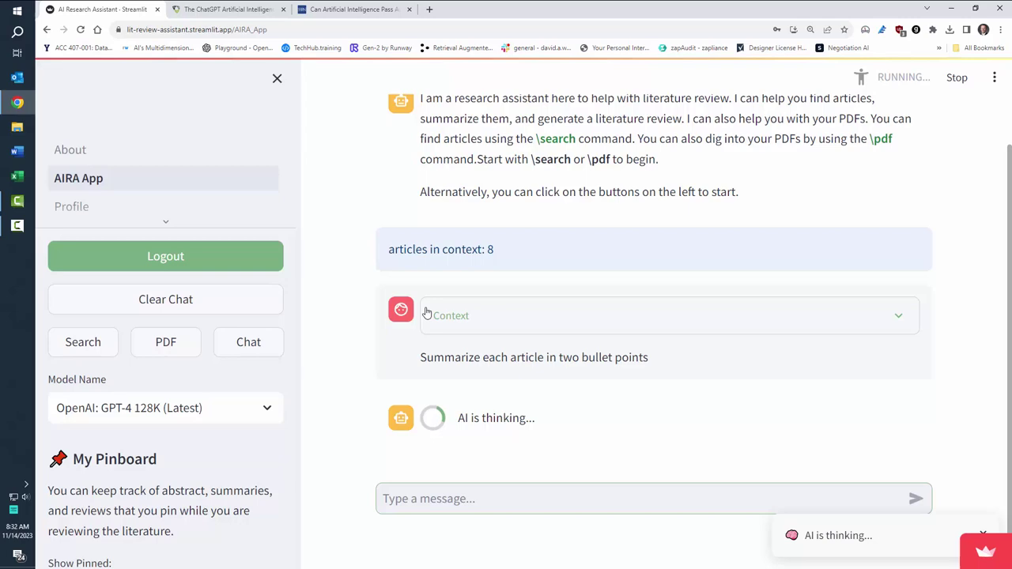
{"action": "left_click", "coordinate": [531, 315]}
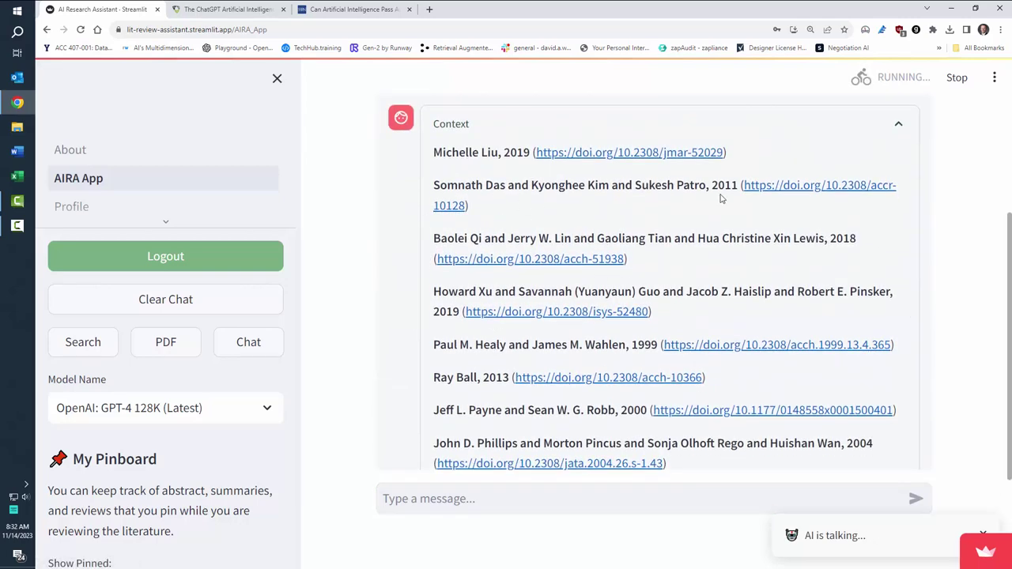
{"action": "left_click", "coordinate": [898, 124]}
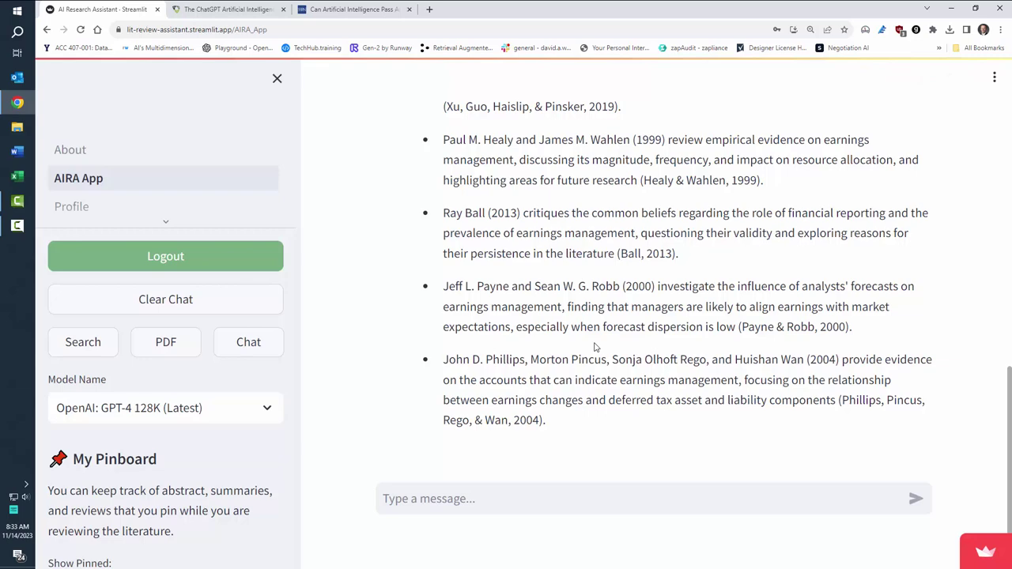
{"action": "scroll", "coordinate": [585, 348], "scroll_direction": "up", "scroll_amount": 1}
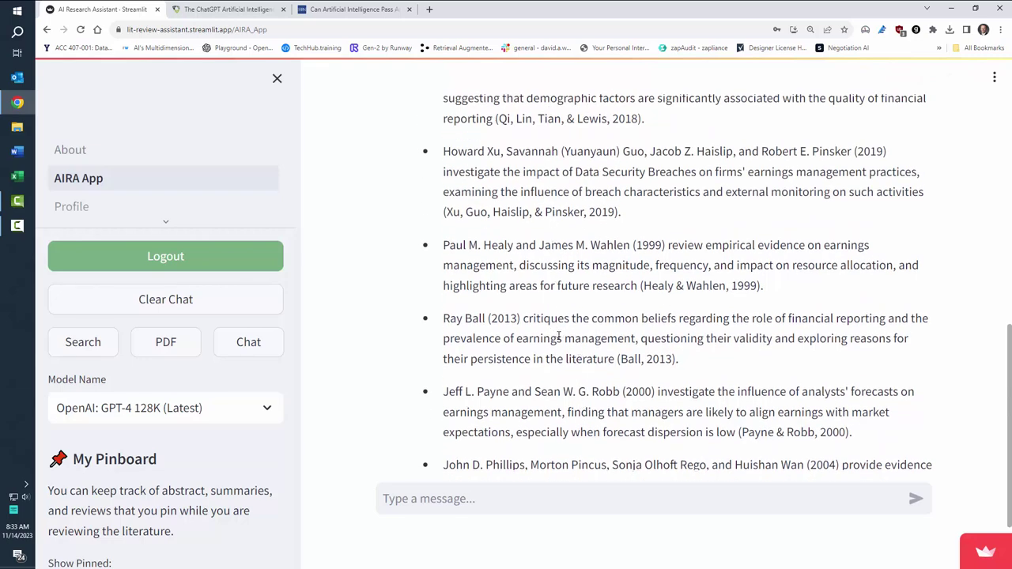
{"action": "scroll", "coordinate": [558, 337], "scroll_direction": "down", "scroll_amount": 1}
{"action": "left_click", "coordinate": [472, 498]}
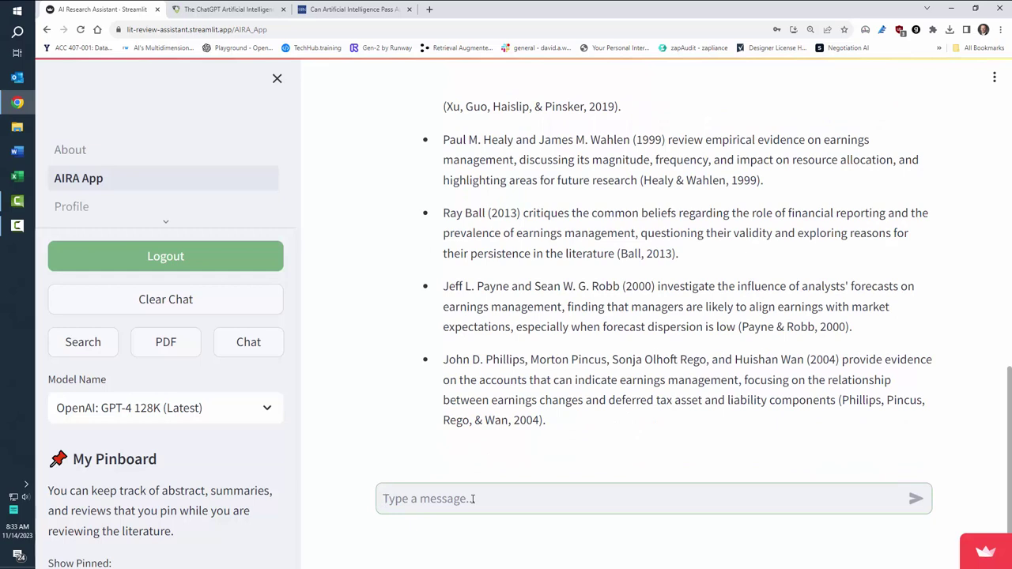
Step: Ask 'Summarize what is similar and different across this set of articles'
{"action": "type", "text": "Su"}
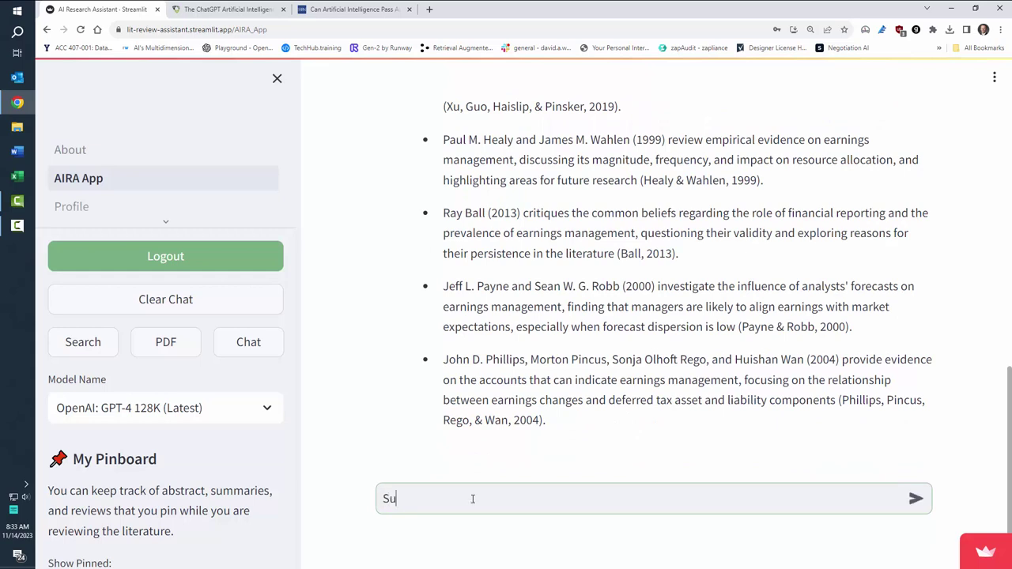
{"action": "type", "text": "mmarize what is similar and different acros"}
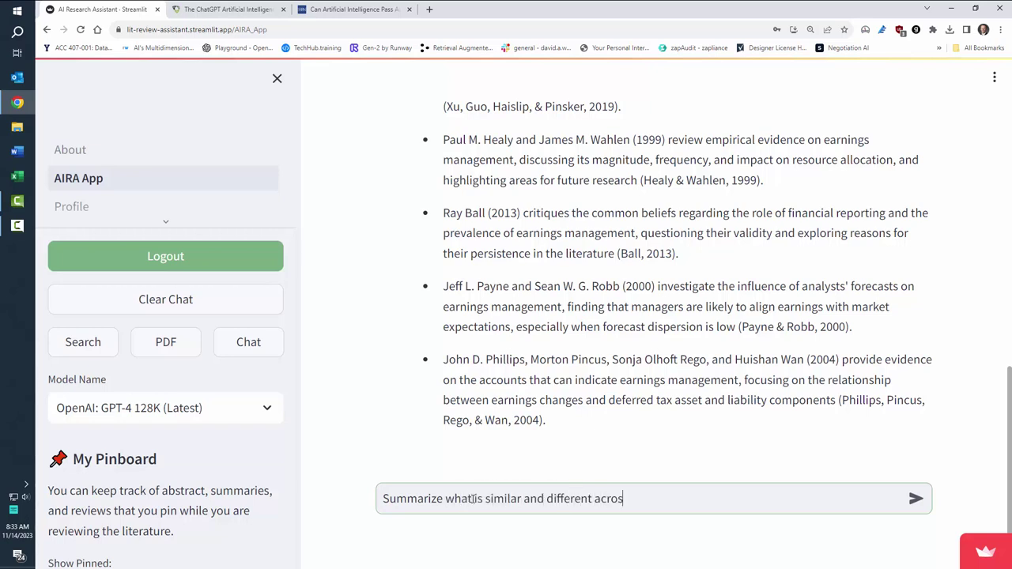
{"action": "type", "text": "s this set of articles"}
{"action": "key", "text": "Return"}
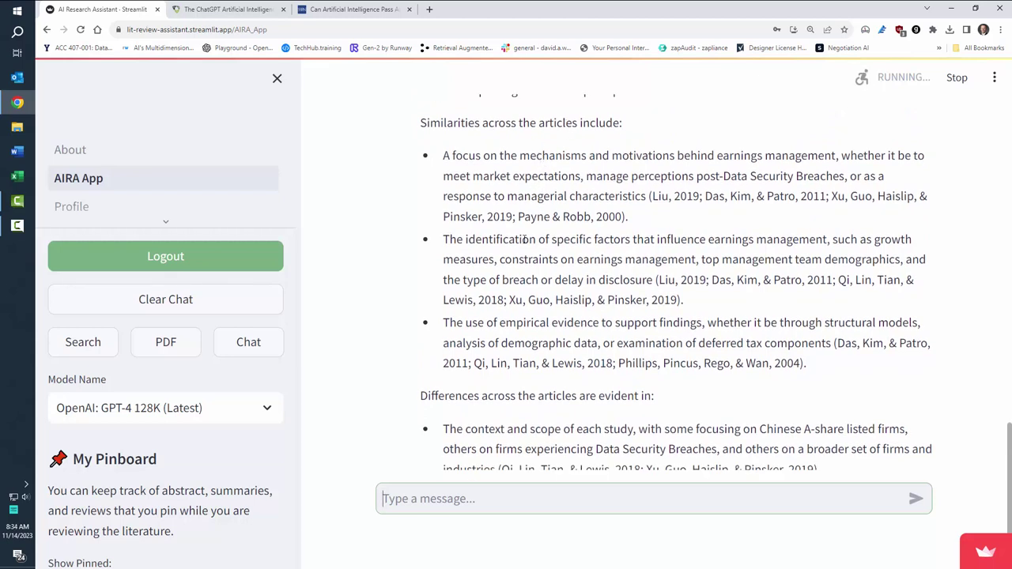
{"action": "left_click_drag", "start_coordinate": [515, 240], "coordinate": [646, 288]}
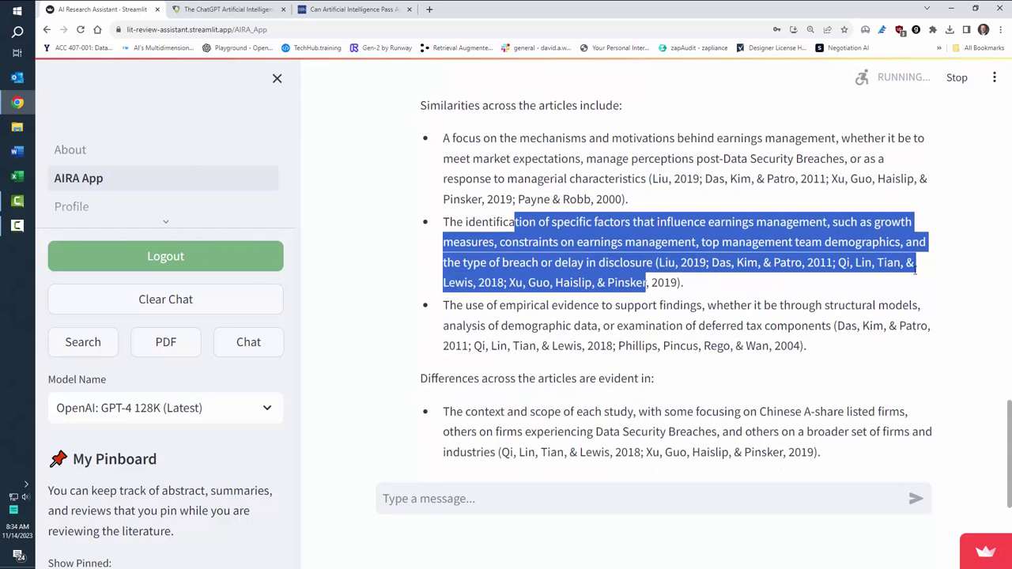
{"action": "left_click", "coordinate": [562, 296]}
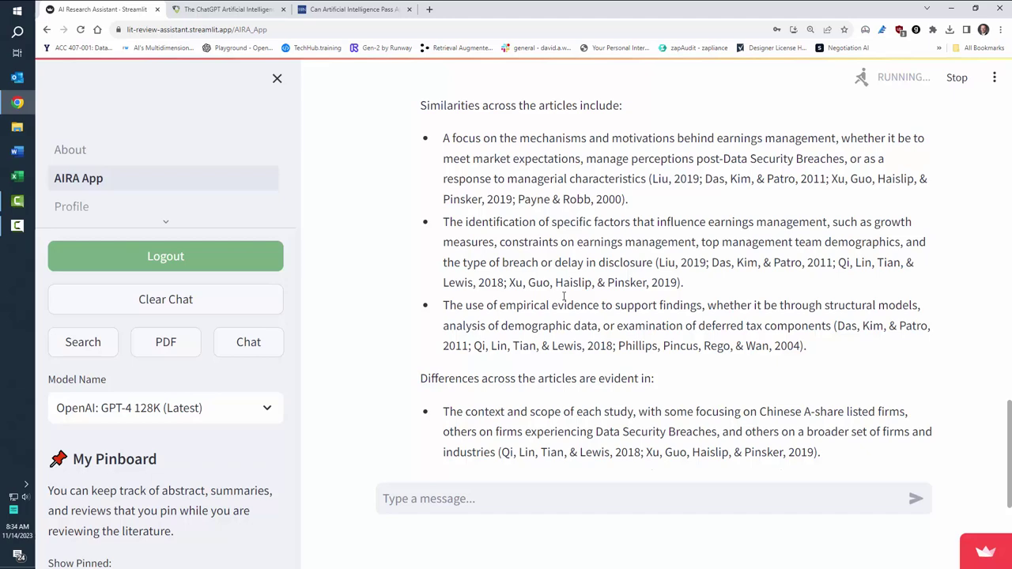
{"action": "scroll", "coordinate": [562, 295], "scroll_direction": "down", "scroll_amount": 3}
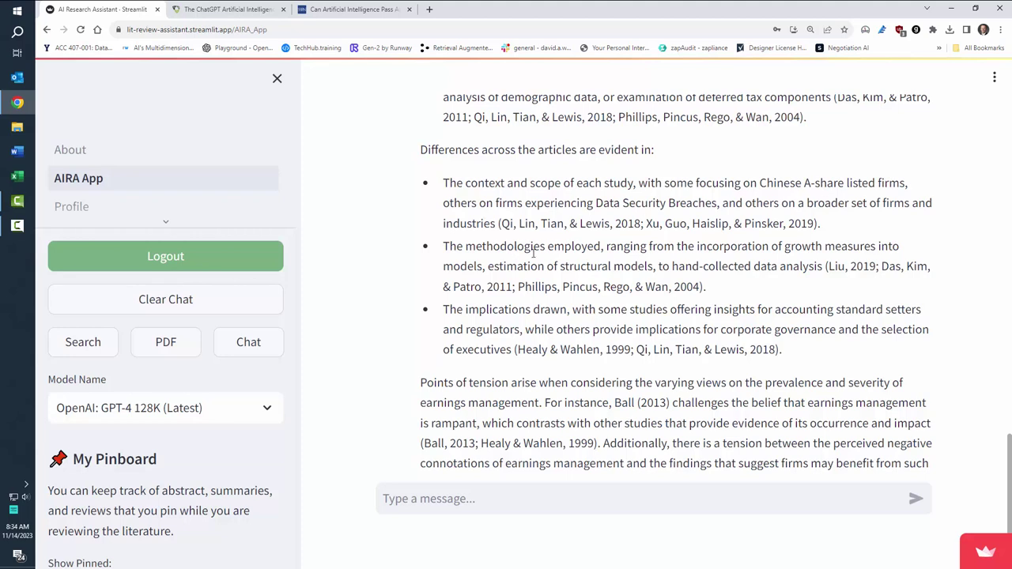
{"action": "left_click_drag", "start_coordinate": [551, 247], "coordinate": [597, 288]}
{"action": "left_click_drag", "start_coordinate": [539, 313], "coordinate": [564, 332]}
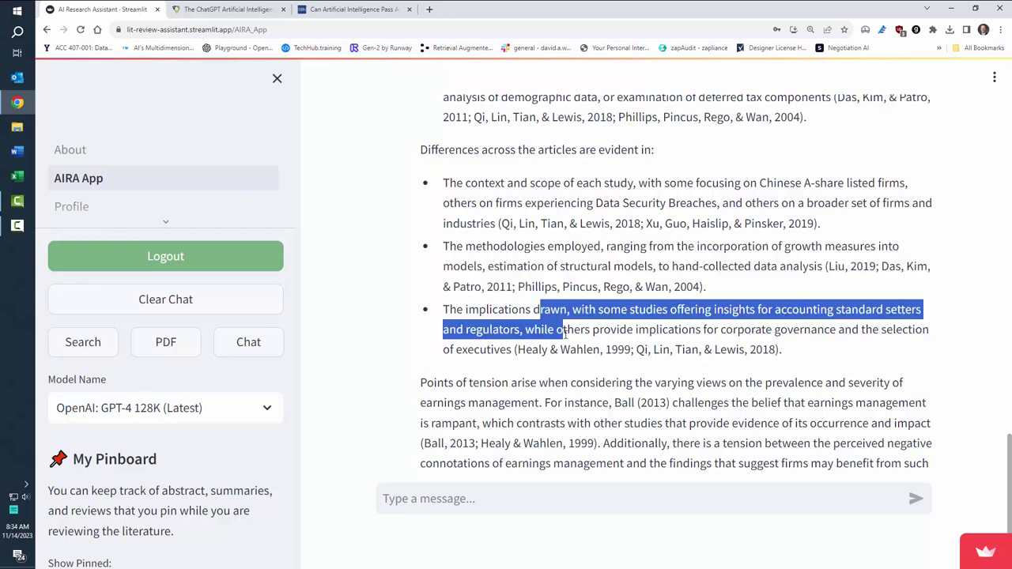
{"action": "left_click", "coordinate": [502, 244]}
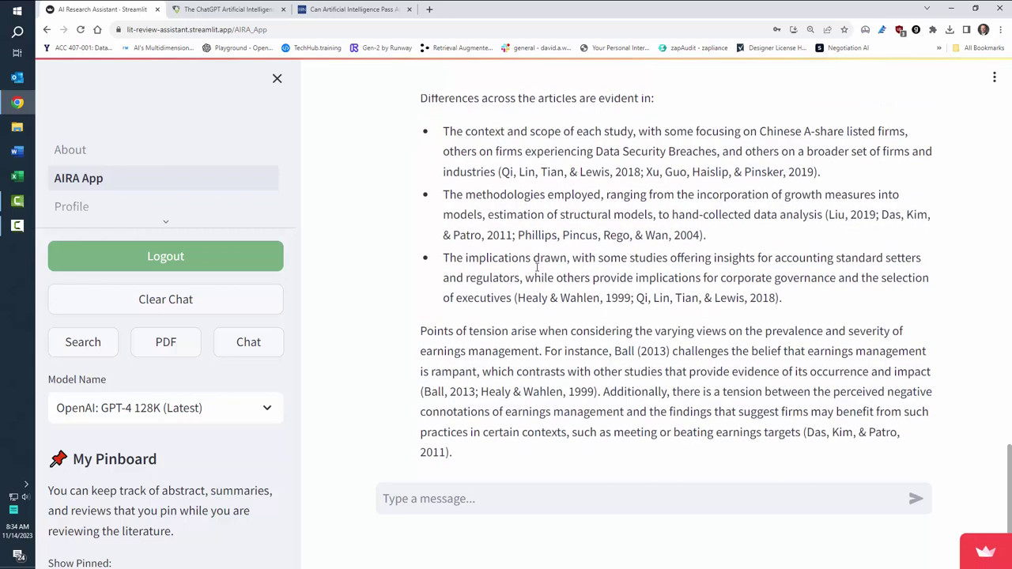
{"action": "scroll", "coordinate": [536, 267], "scroll_direction": "down", "scroll_amount": 2}
{"action": "scroll", "coordinate": [522, 222], "scroll_direction": "up", "scroll_amount": 1}
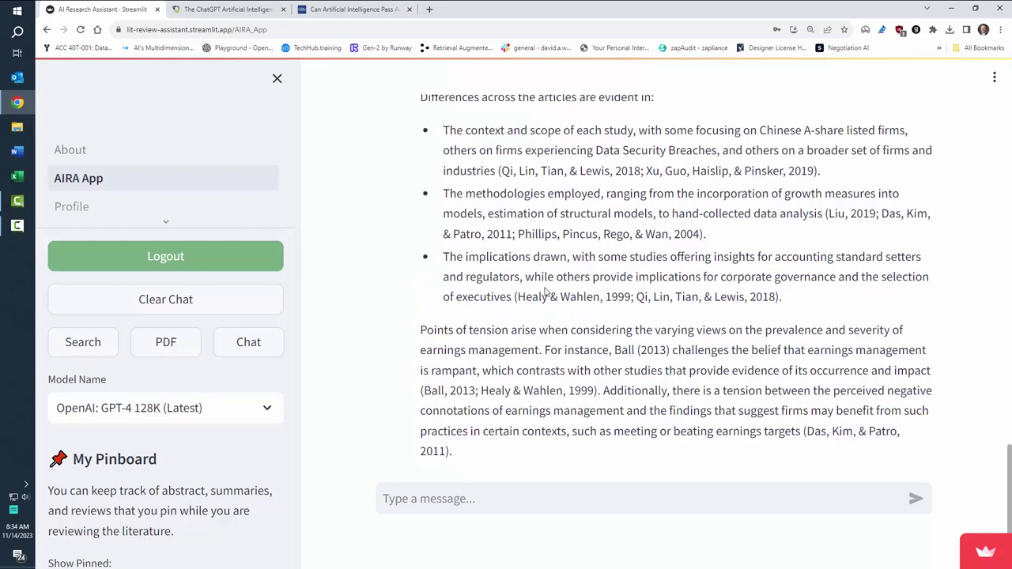
{"action": "left_click_drag", "start_coordinate": [523, 332], "coordinate": [589, 387]}
{"action": "scroll", "coordinate": [587, 381], "scroll_direction": "down", "scroll_amount": 2}
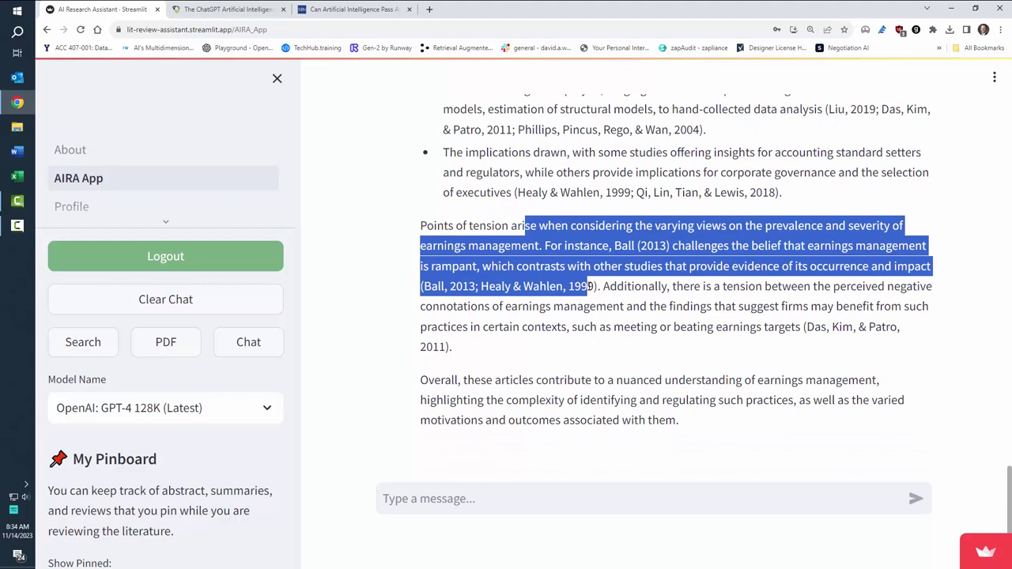
{"action": "left_click", "coordinate": [630, 246]}
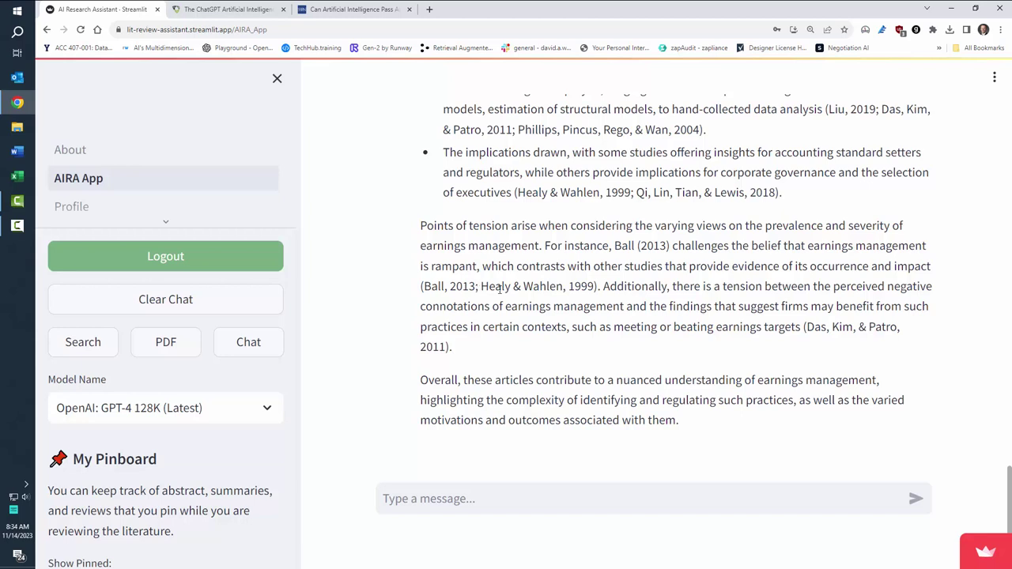
{"action": "left_click", "coordinate": [466, 498]}
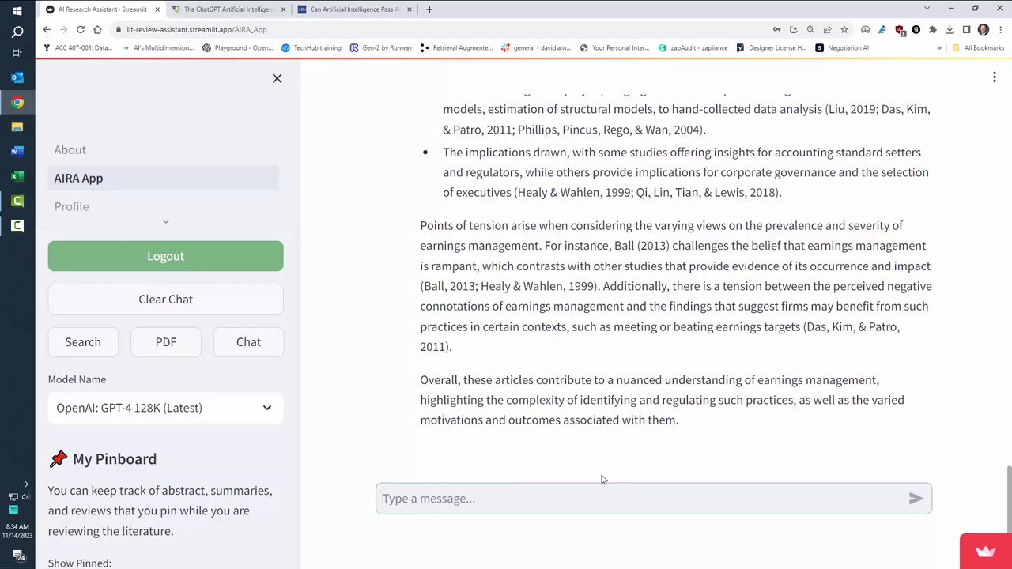
Step: Ask for an outline fleshing out the Ball vs. Healy & Wahlen tension and review the reply
{"action": "type", "text": "On the point "}
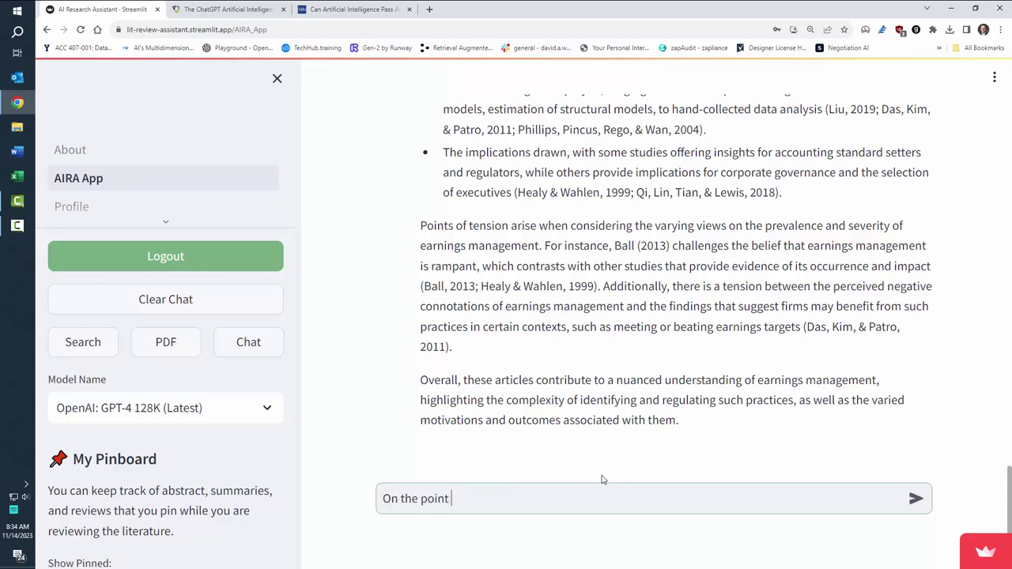
{"action": "type", "text": "of tension noted betwe"}
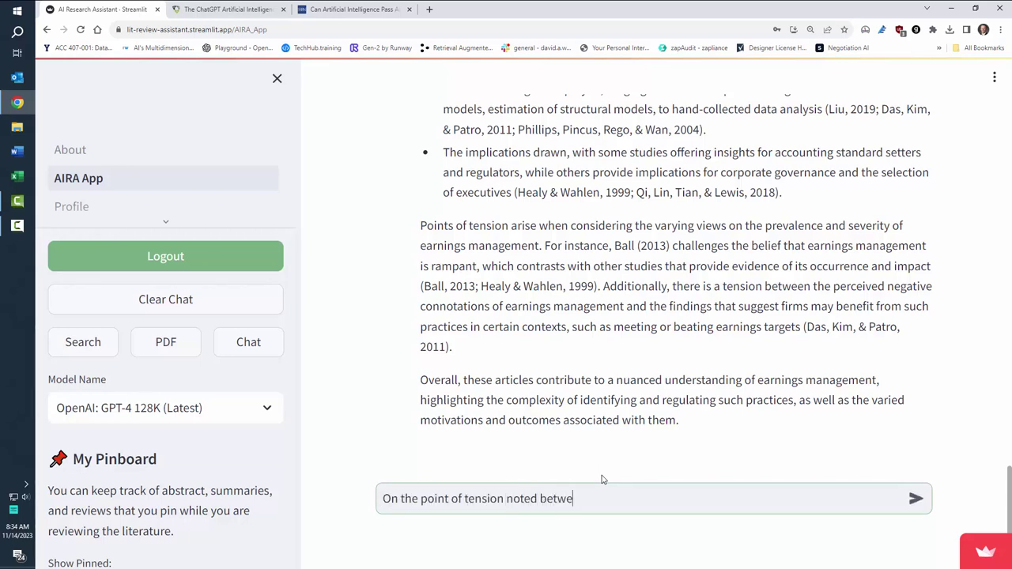
{"action": "type", "text": "en Ball and HEaly & Wahlen"}
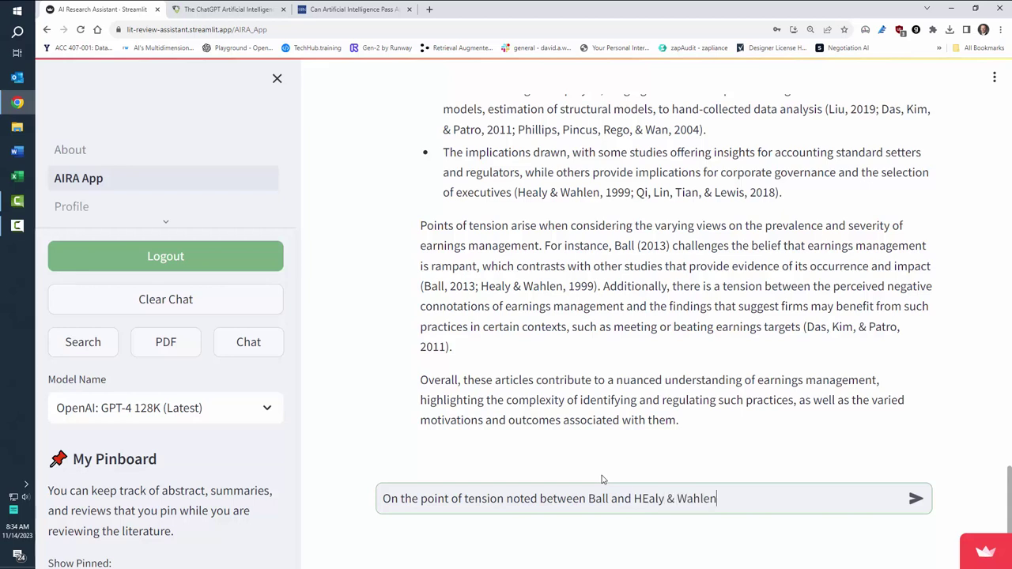
{"action": "type", "text": ", flesh out a"}
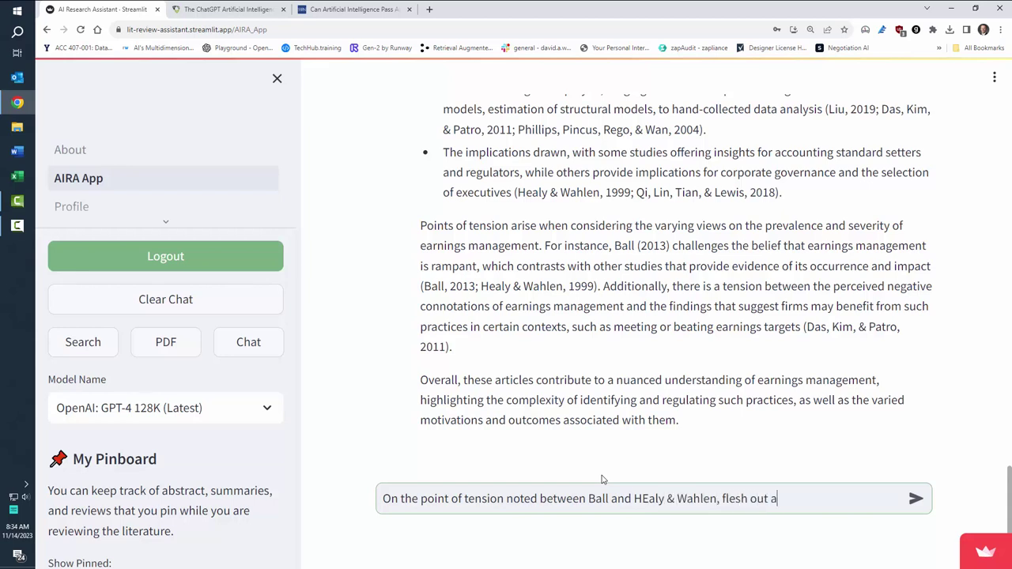
{"action": "type", "text": "n outline."}
{"action": "key", "text": "Return"}
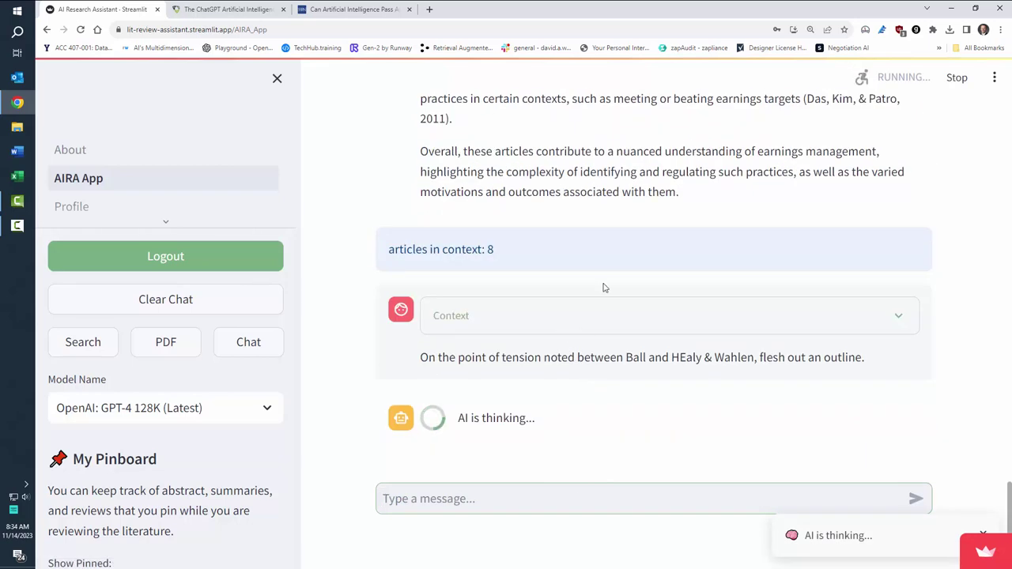
{"action": "scroll", "coordinate": [555, 156], "scroll_direction": "up", "scroll_amount": 2}
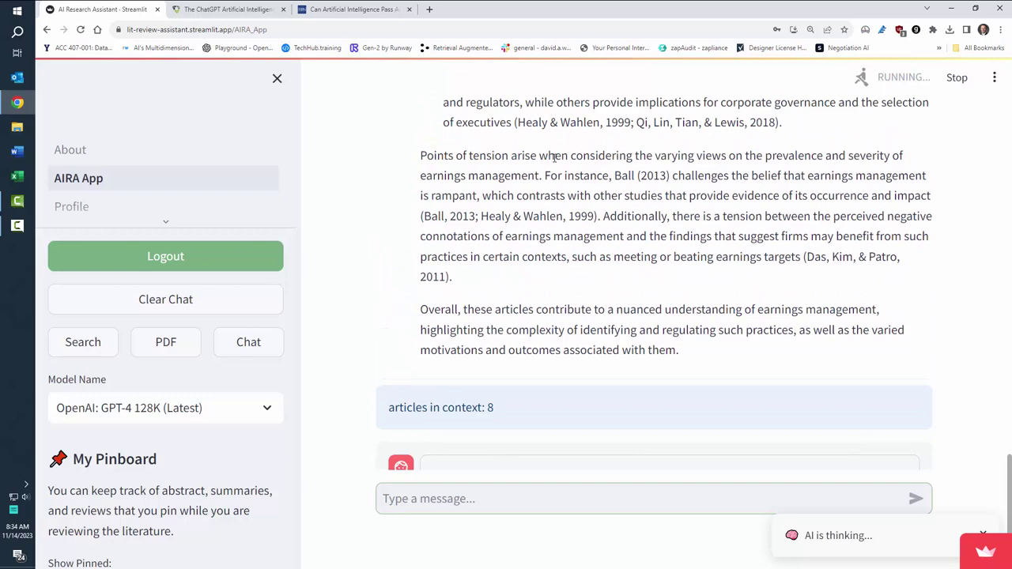
{"action": "scroll", "coordinate": [554, 190], "scroll_direction": "down", "scroll_amount": 2}
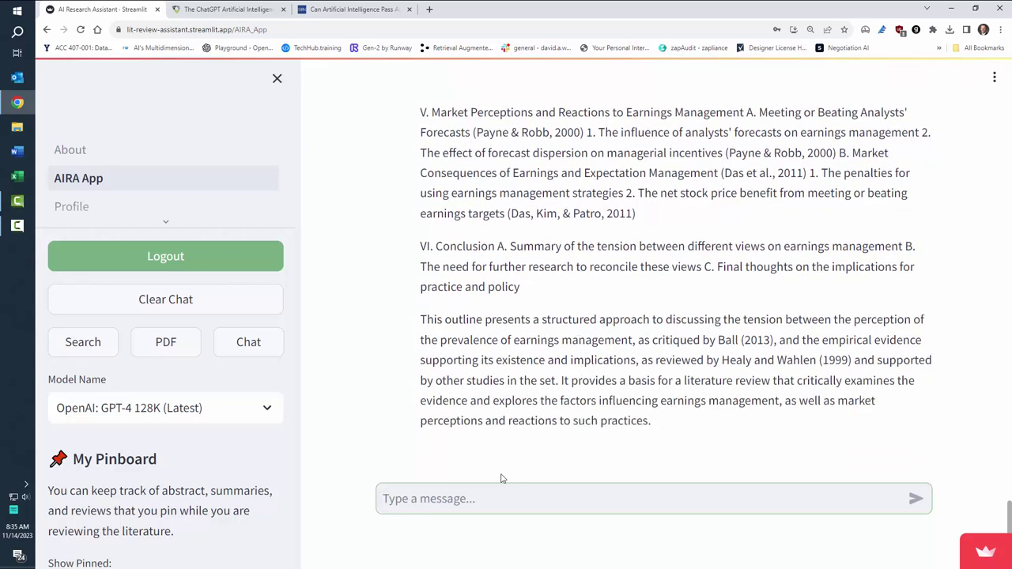
Step: Request 3 research questions to understand and solve this tension, with methodology suggestions
{"action": "type", "text": "Sugg"}
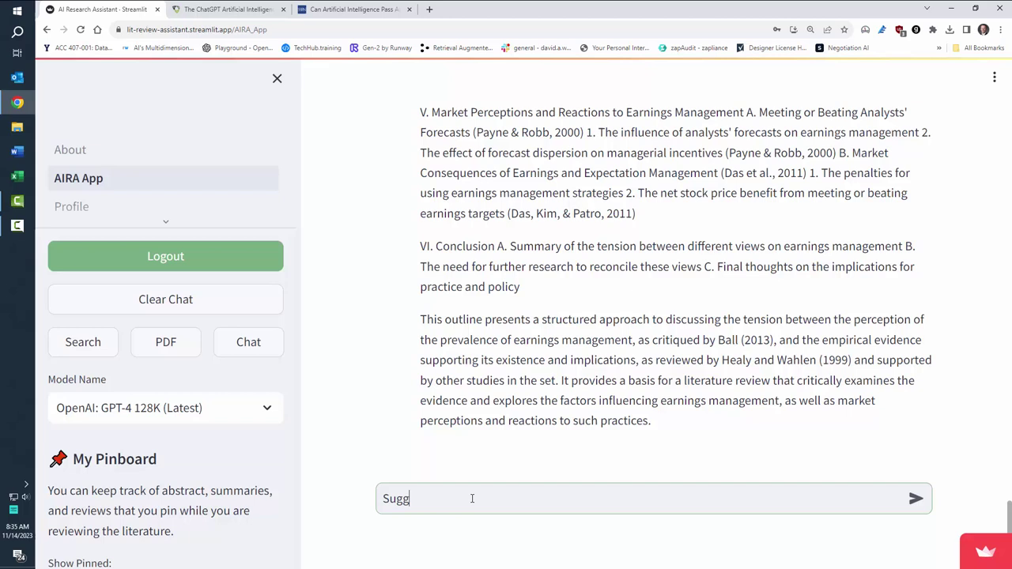
{"action": "type", "text": "est 3 research qu"}
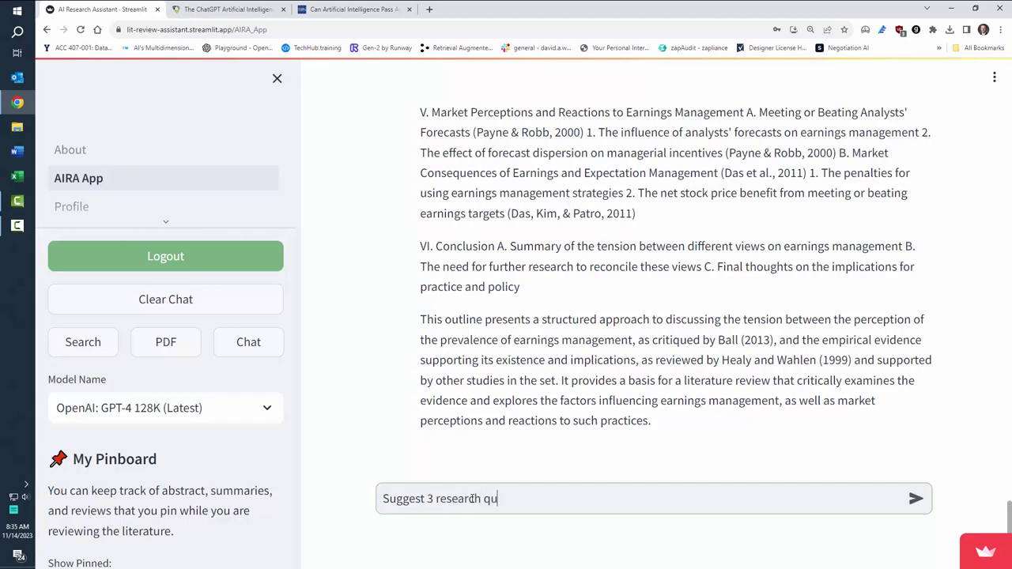
{"action": "type", "text": "estions that would help "}
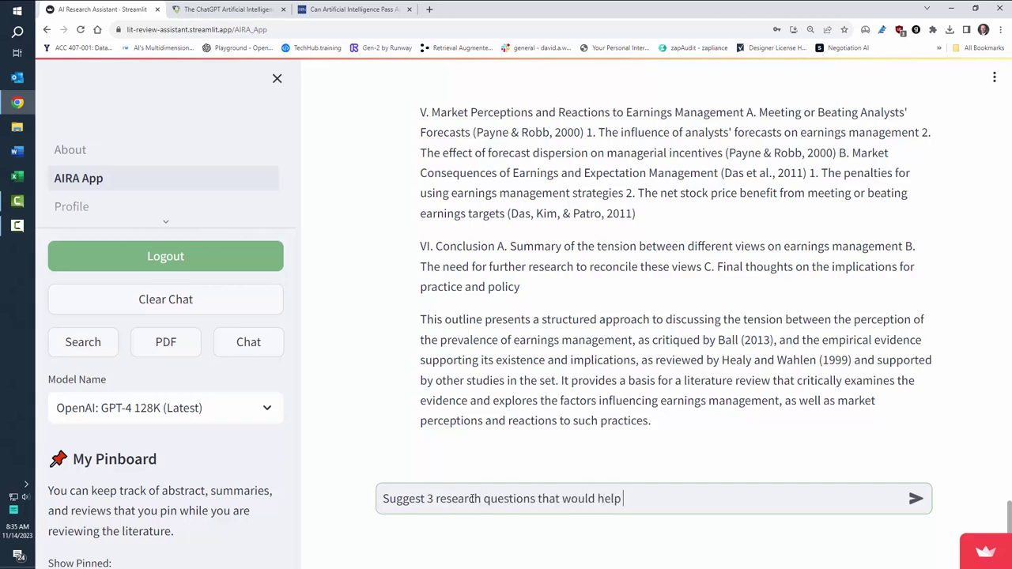
{"action": "type", "text": "us understand"}
{"action": "type", "text": " and solve t"}
{"action": "key", "text": "BackSpace"}
{"action": "type", "text": "and solve "}
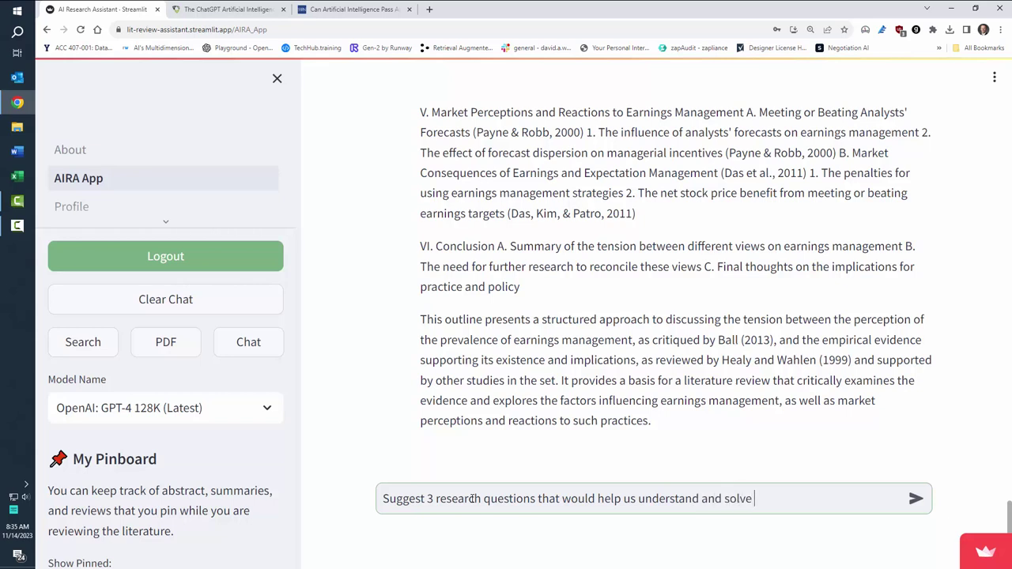
{"action": "type", "text": "this tension. Make methodology "}
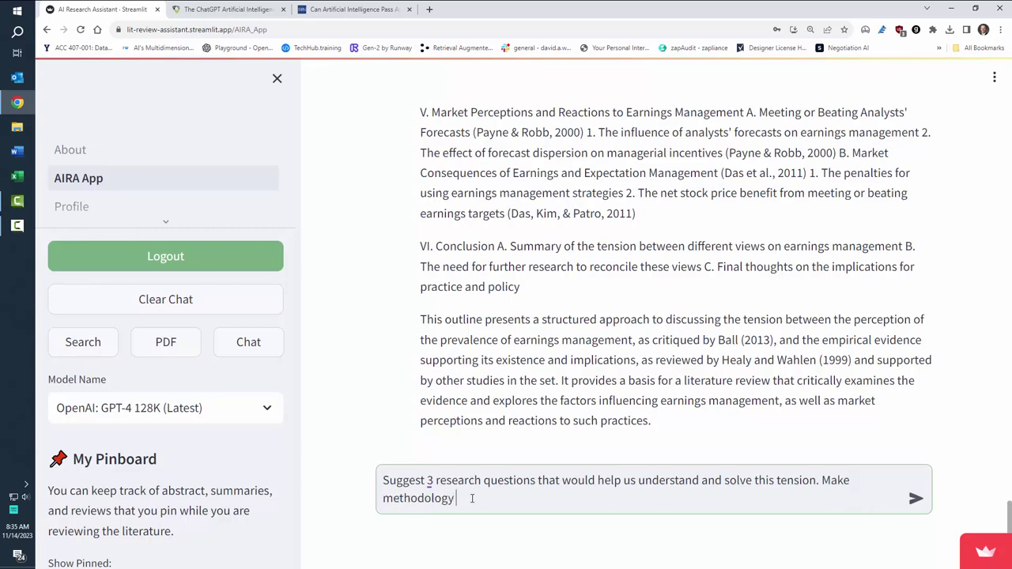
{"action": "type", "text": "suggestions as well."}
{"action": "key", "text": "Return"}
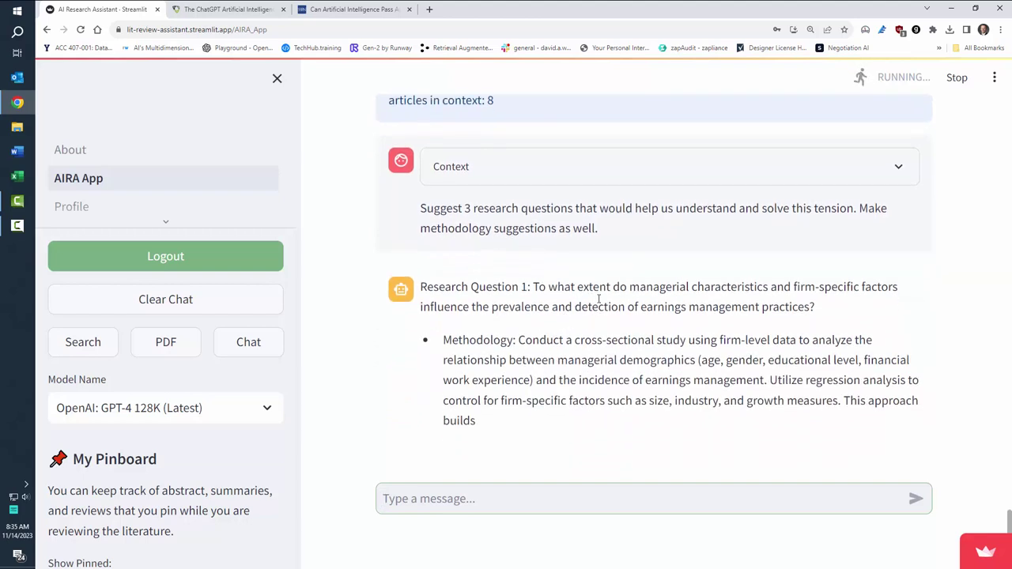
{"action": "scroll", "coordinate": [708, 346], "scroll_direction": "up", "scroll_amount": 1}
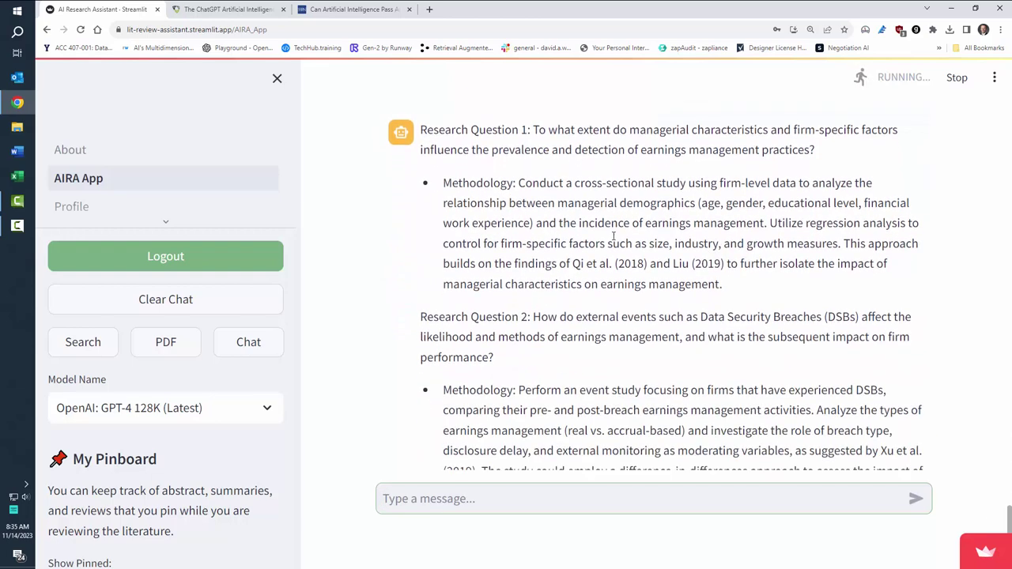
{"action": "scroll", "coordinate": [576, 225], "scroll_direction": "up", "scroll_amount": 1}
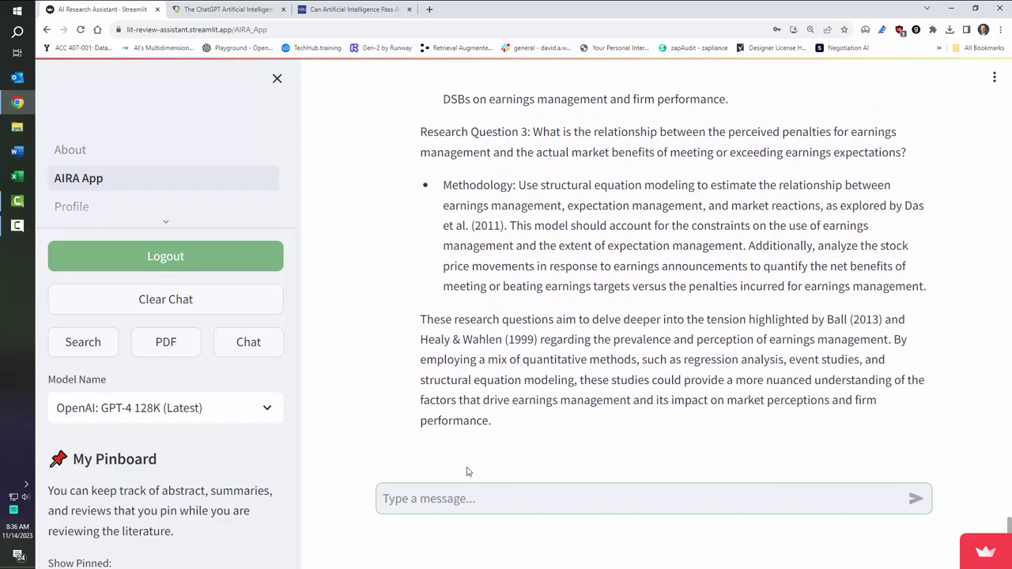
Step: Clear the chat, open Article Search, and place the cursor in the DOI field
{"action": "left_click", "coordinate": [163, 299]}
{"action": "scroll", "coordinate": [158, 409], "scroll_direction": "down", "scroll_amount": 2}
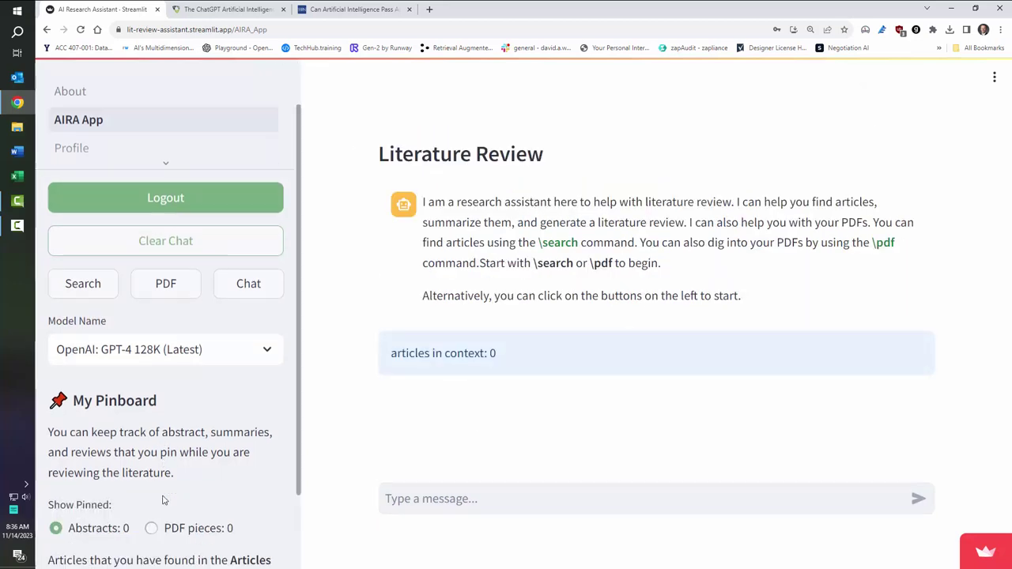
{"action": "scroll", "coordinate": [175, 387], "scroll_direction": "up", "scroll_amount": 2}
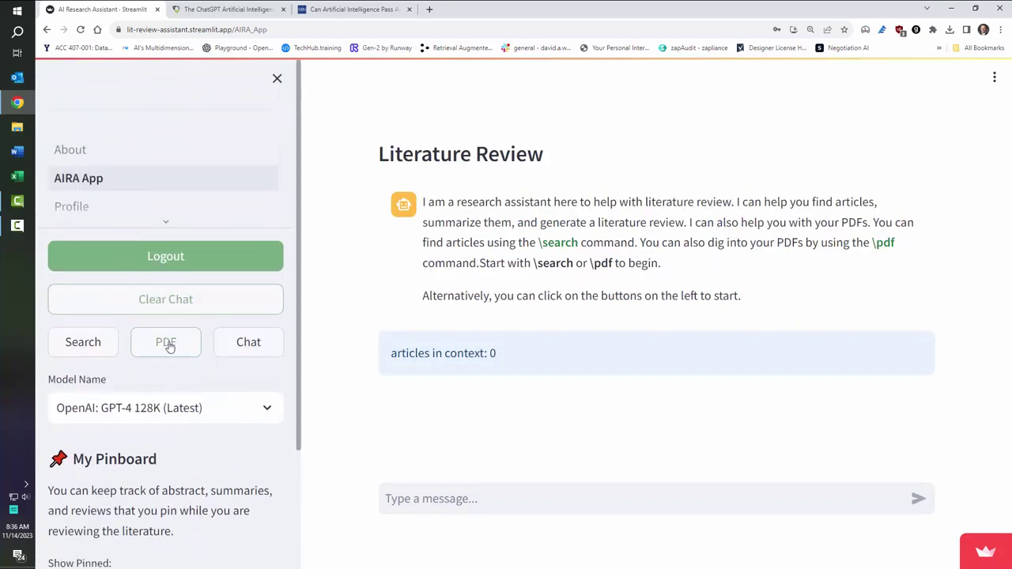
{"action": "left_click", "coordinate": [98, 345]}
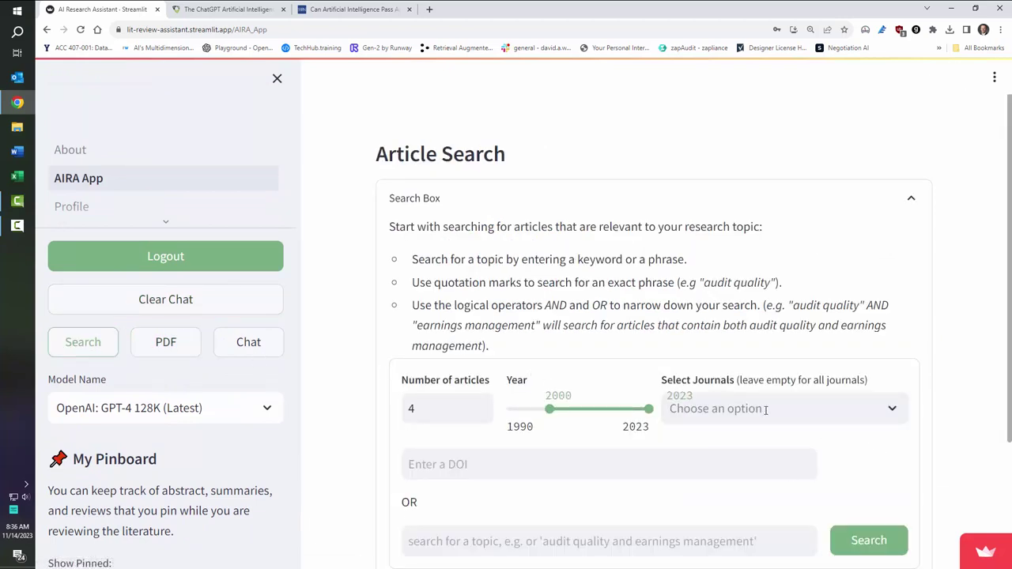
{"action": "left_click", "coordinate": [438, 464]}
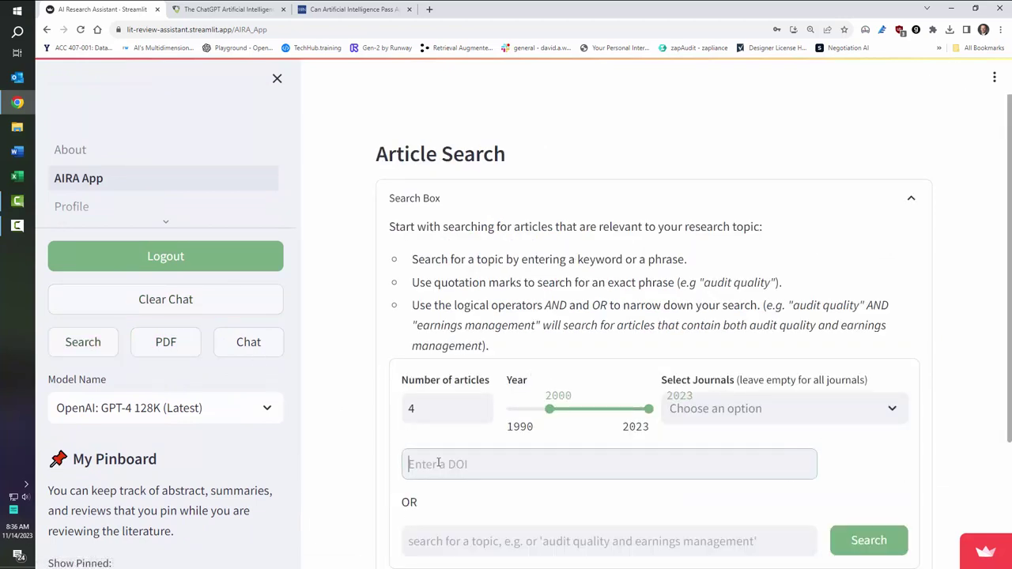
{"action": "scroll", "coordinate": [447, 466], "scroll_direction": "down", "scroll_amount": 1}
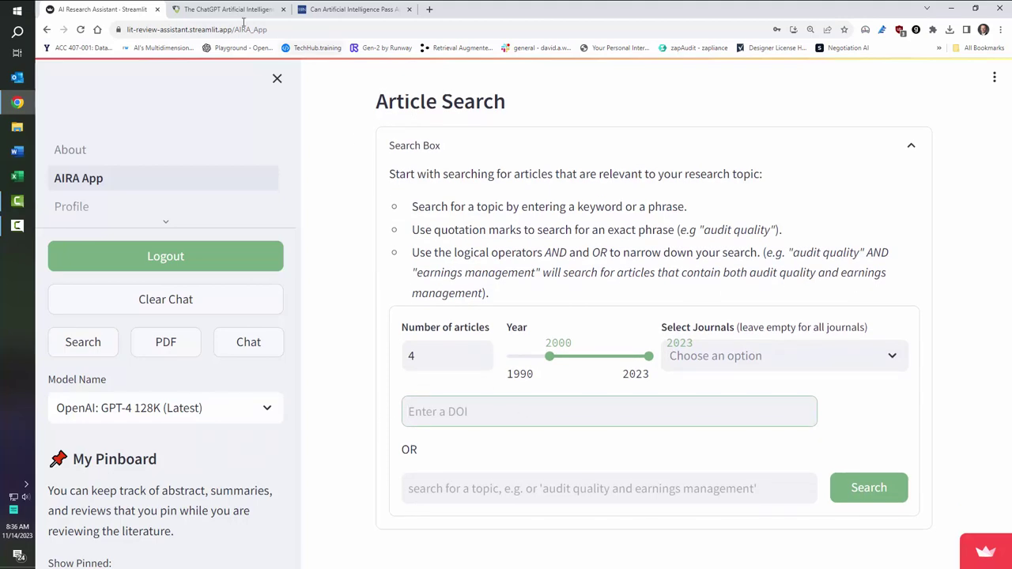
Step: Copy the ChatGPT chatbot article's DOI from the AAA journal page into AIRA's DOI field
{"action": "left_click", "coordinate": [234, 10]}
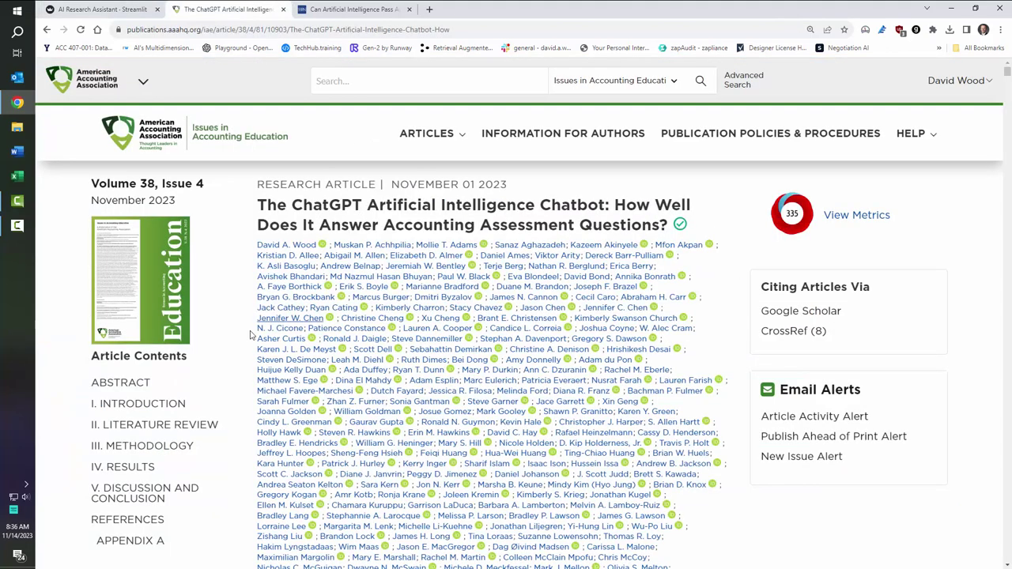
{"action": "scroll", "coordinate": [207, 333], "scroll_direction": "down", "scroll_amount": 2}
{"action": "scroll", "coordinate": [208, 333], "scroll_direction": "down", "scroll_amount": 8}
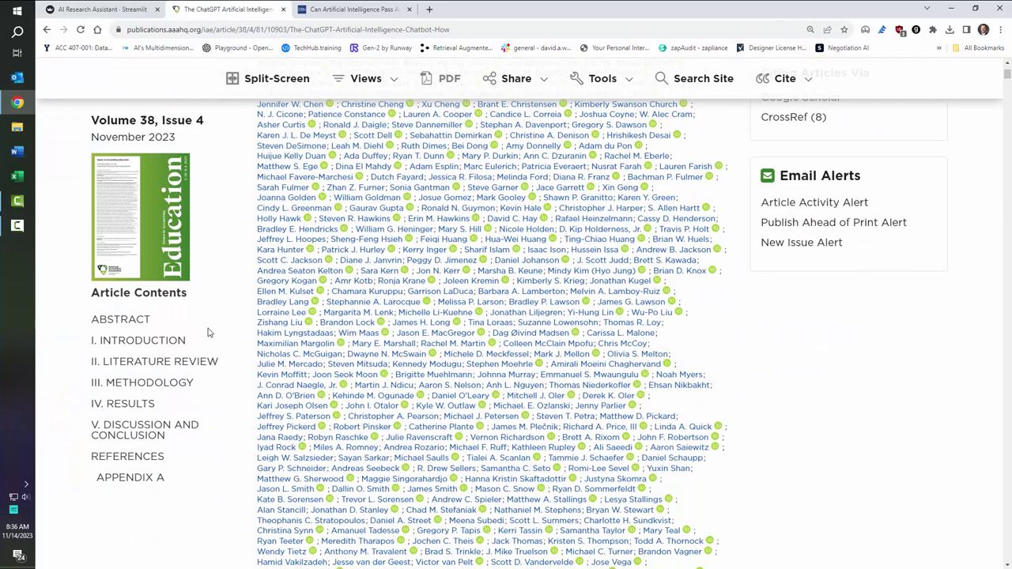
{"action": "triple_click", "coordinate": [346, 252]}
{"action": "key", "text": "ctrl+c"}
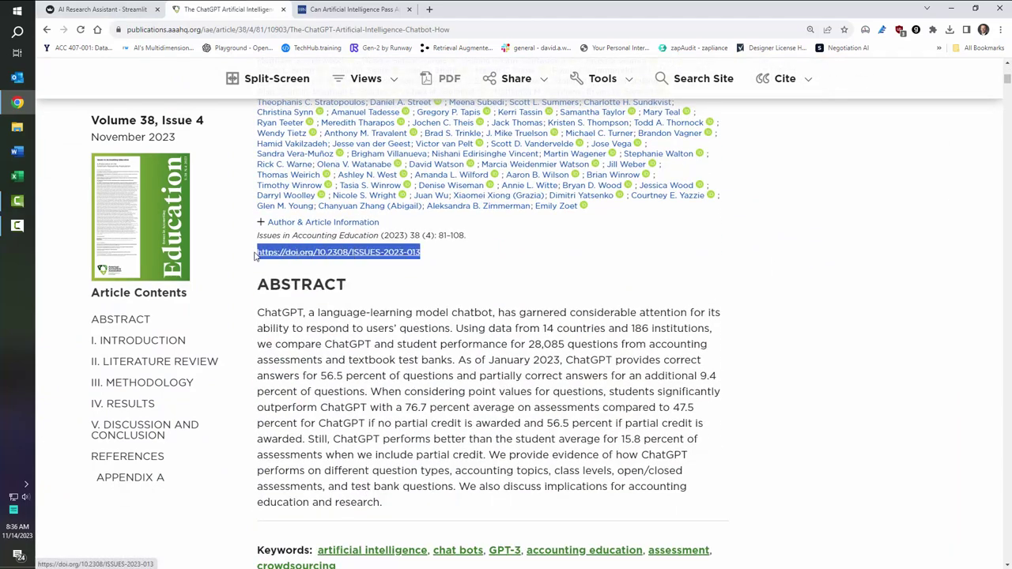
{"action": "left_click", "coordinate": [85, 7]}
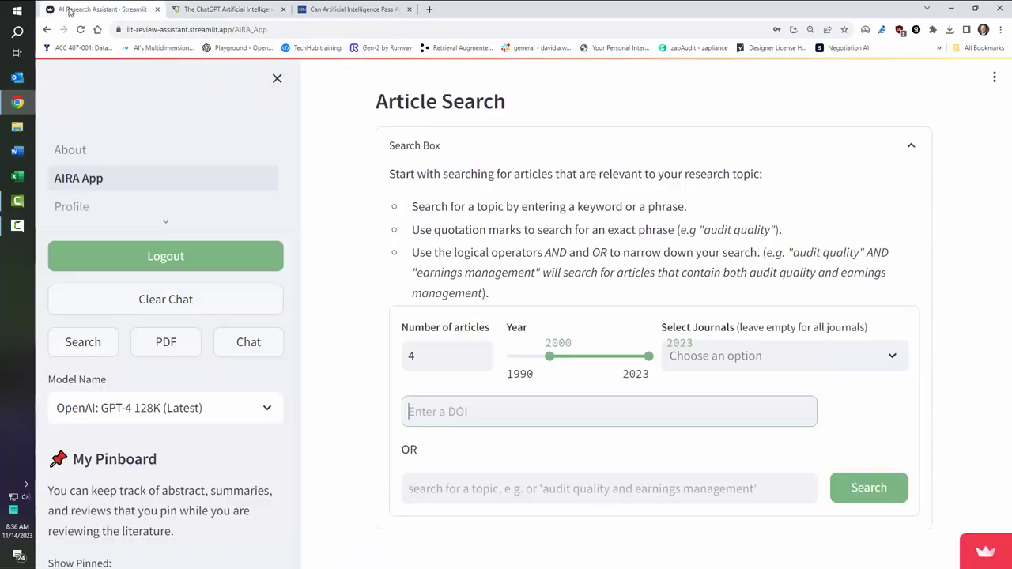
{"action": "key", "text": "ctrl+v"}
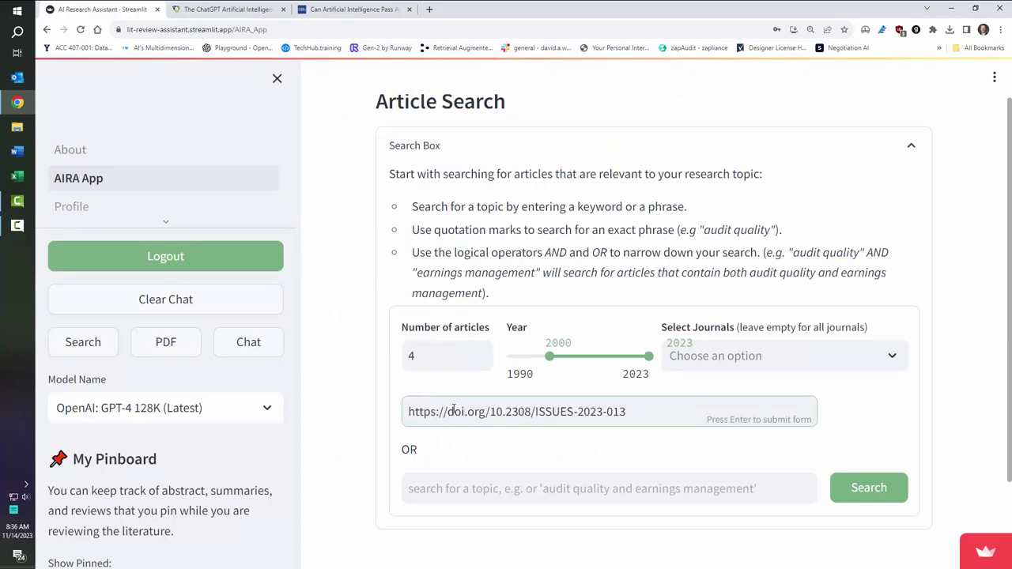
Step: Look up that DOI in AIRA and pin the found ChatGPT accounting-assessment article's abstract
{"action": "left_click", "coordinate": [227, 8]}
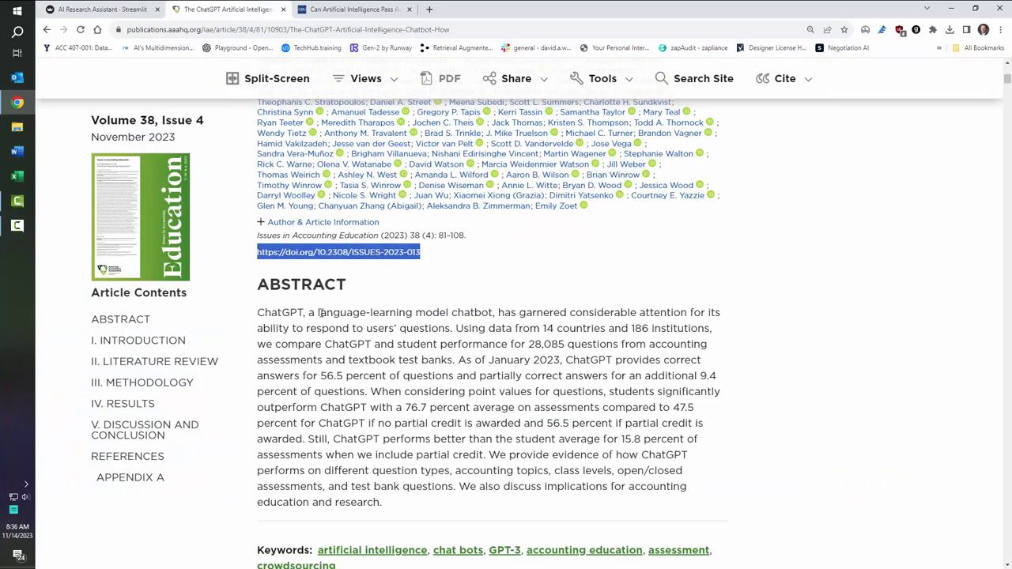
{"action": "left_click", "coordinate": [95, 8]}
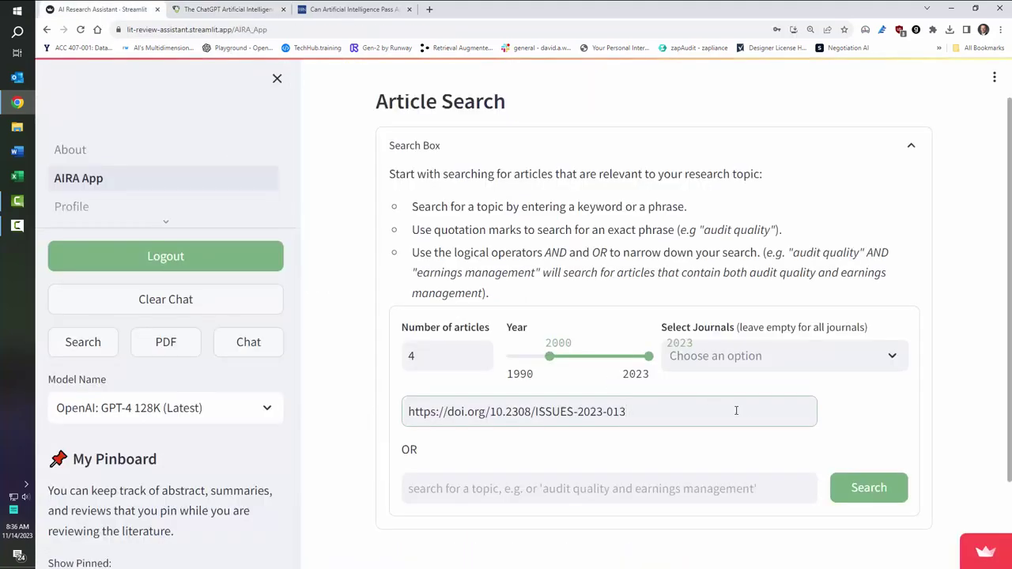
{"action": "key", "text": "Return"}
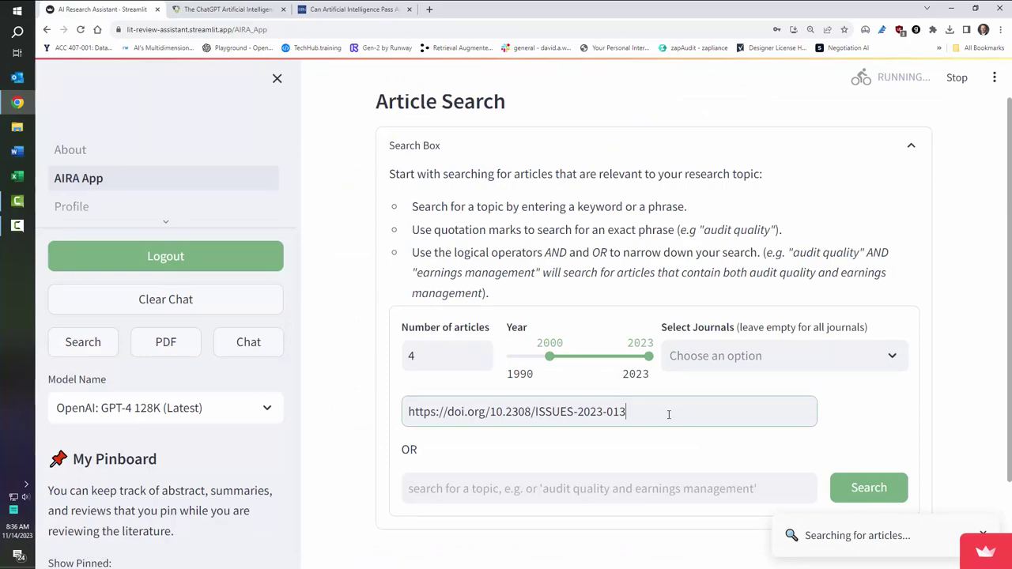
{"action": "scroll", "coordinate": [593, 435], "scroll_direction": "down", "scroll_amount": 3}
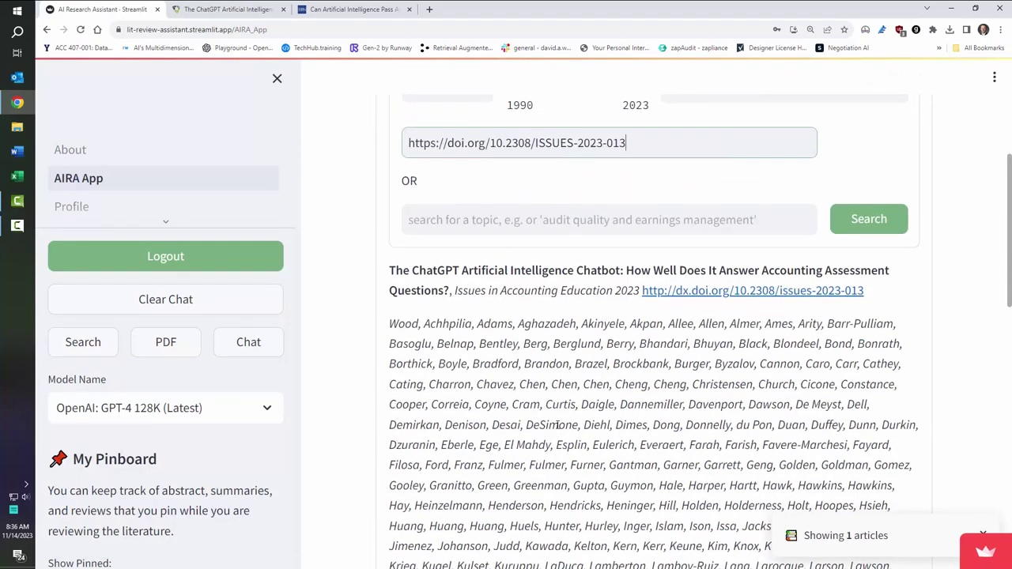
{"action": "scroll", "coordinate": [557, 424], "scroll_direction": "down", "scroll_amount": 10}
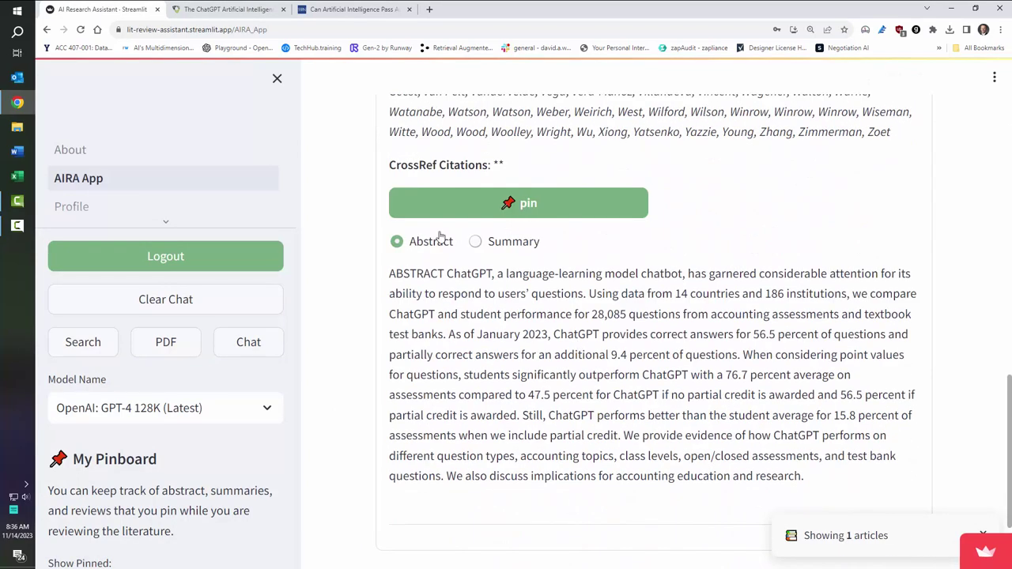
{"action": "left_click", "coordinate": [536, 201]}
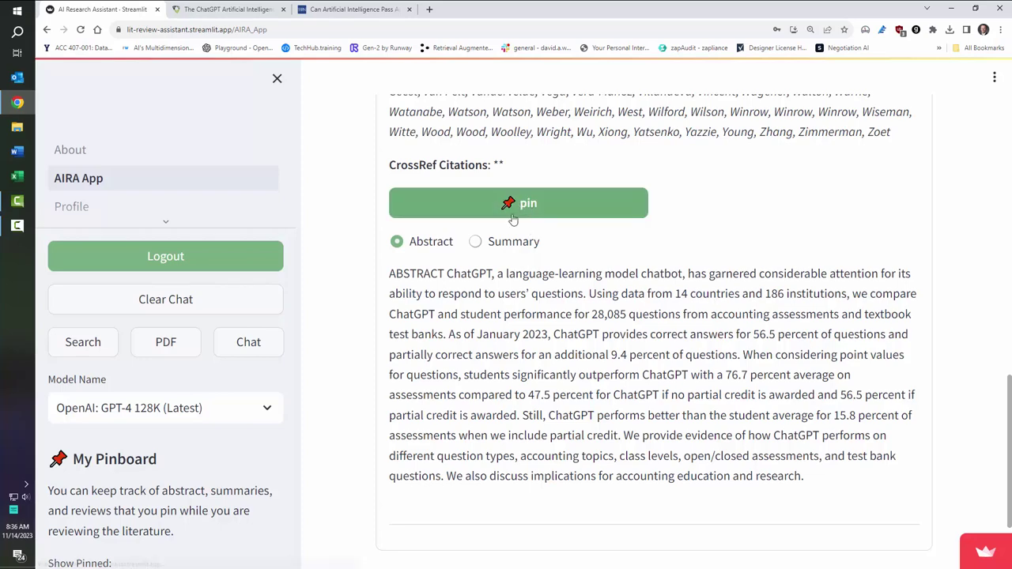
{"action": "scroll", "coordinate": [183, 443], "scroll_direction": "down", "scroll_amount": 4}
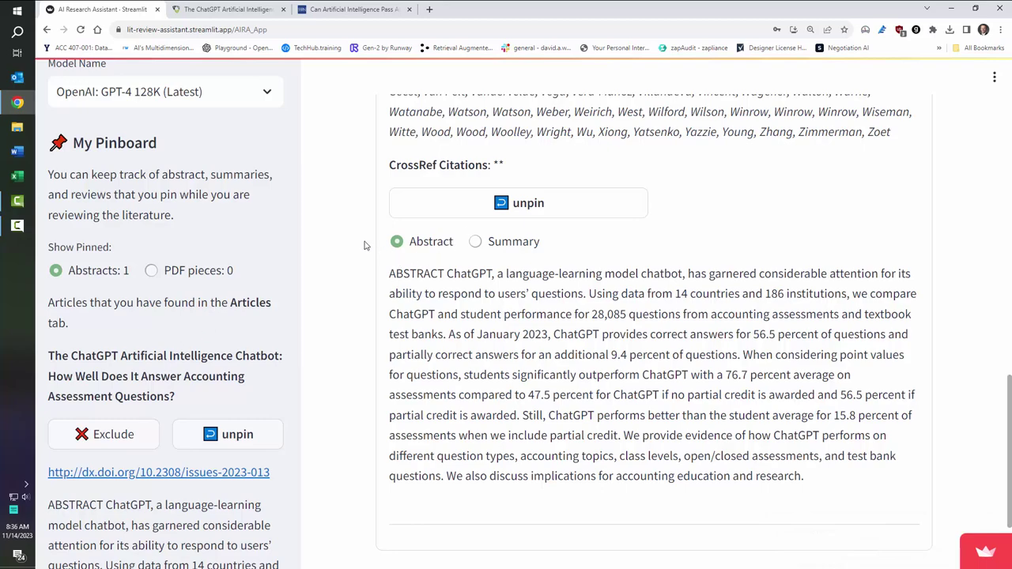
{"action": "scroll", "coordinate": [364, 246], "scroll_direction": "up", "scroll_amount": 15}
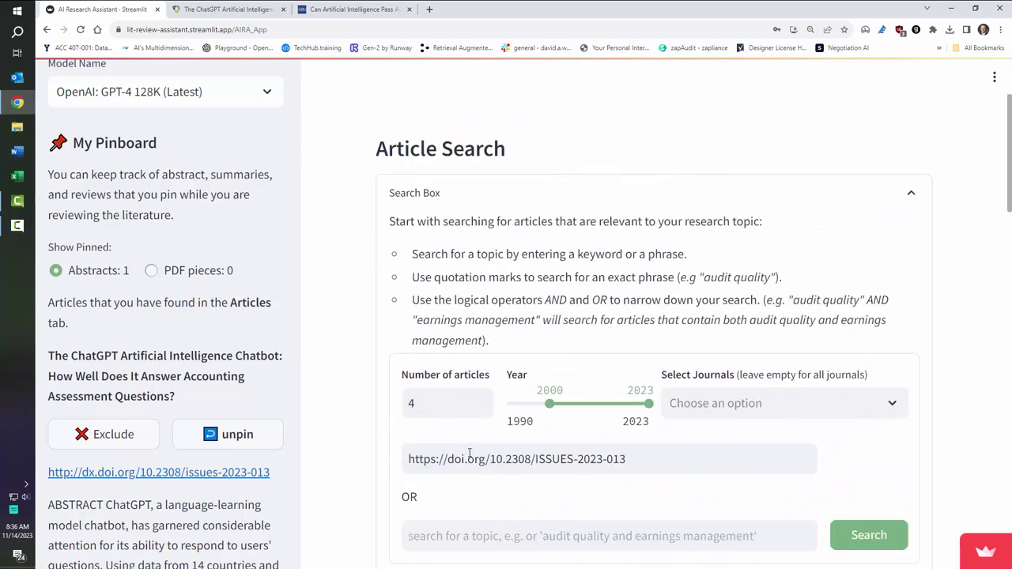
Step: Unpin the earlier article and copy the SSRN paper's DOI link address
{"action": "left_click", "coordinate": [237, 434]}
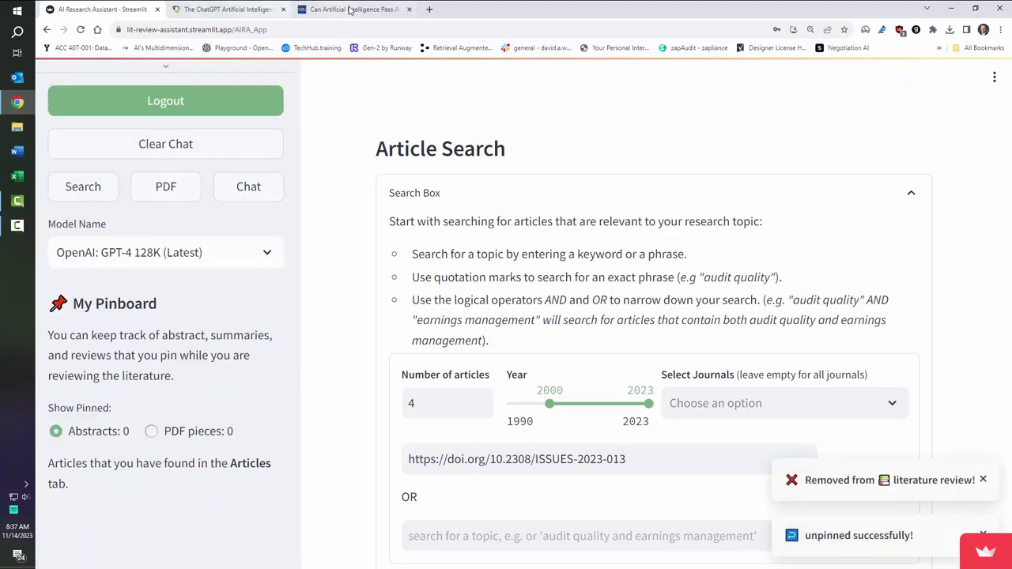
{"action": "left_click", "coordinate": [350, 10]}
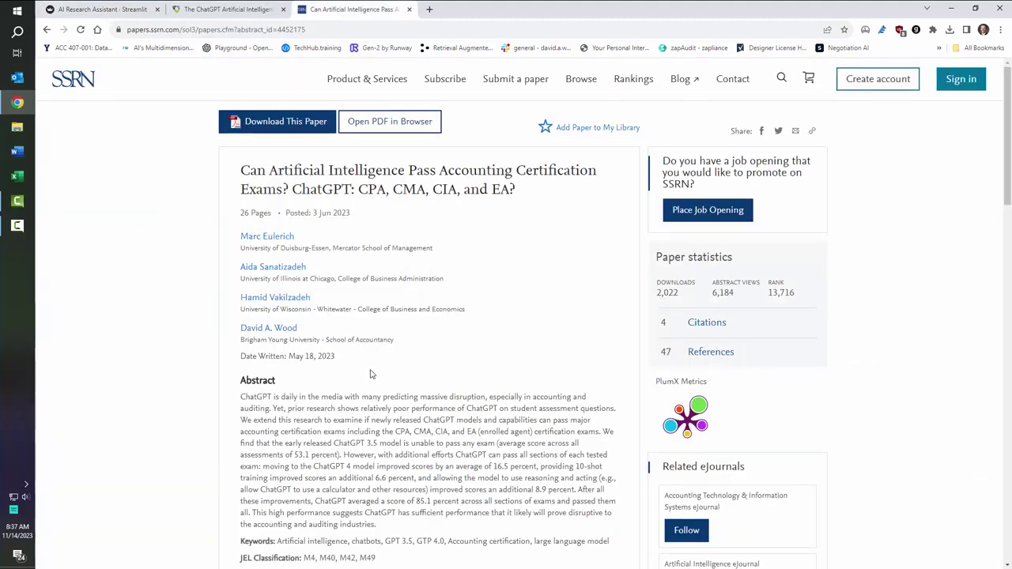
{"action": "scroll", "coordinate": [385, 465], "scroll_direction": "down", "scroll_amount": 2}
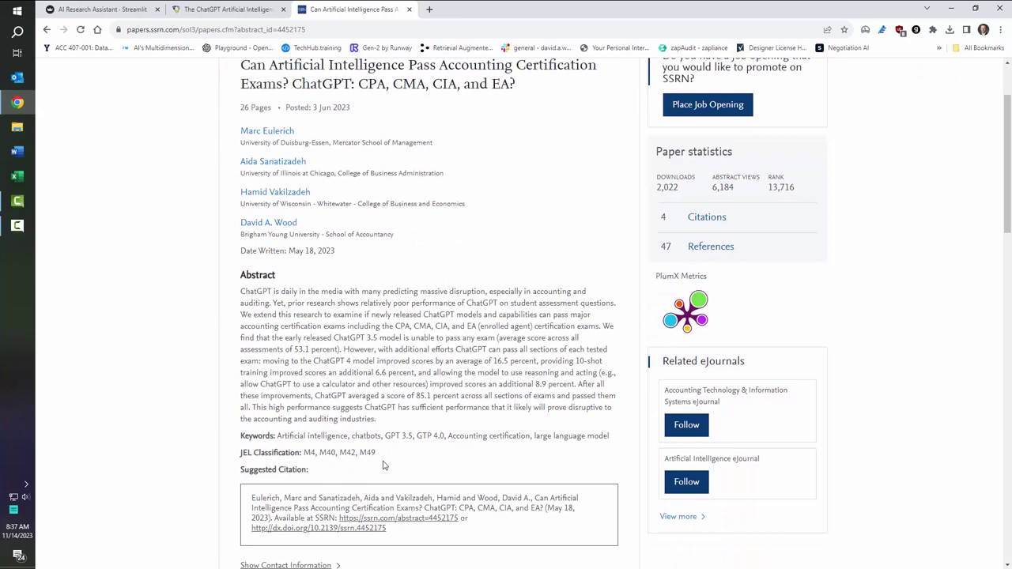
{"action": "right_click", "coordinate": [316, 529]}
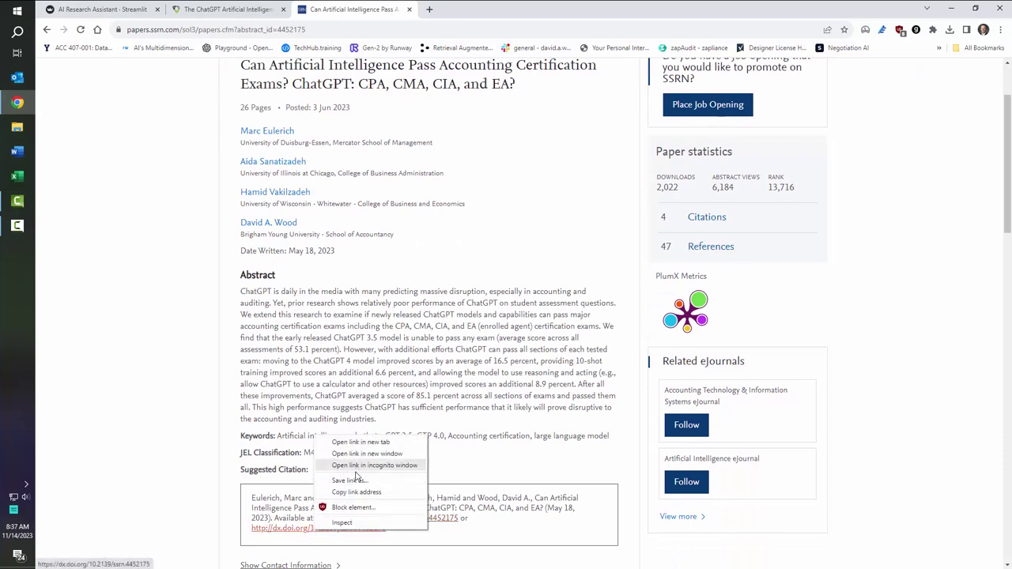
{"action": "left_click", "coordinate": [358, 493]}
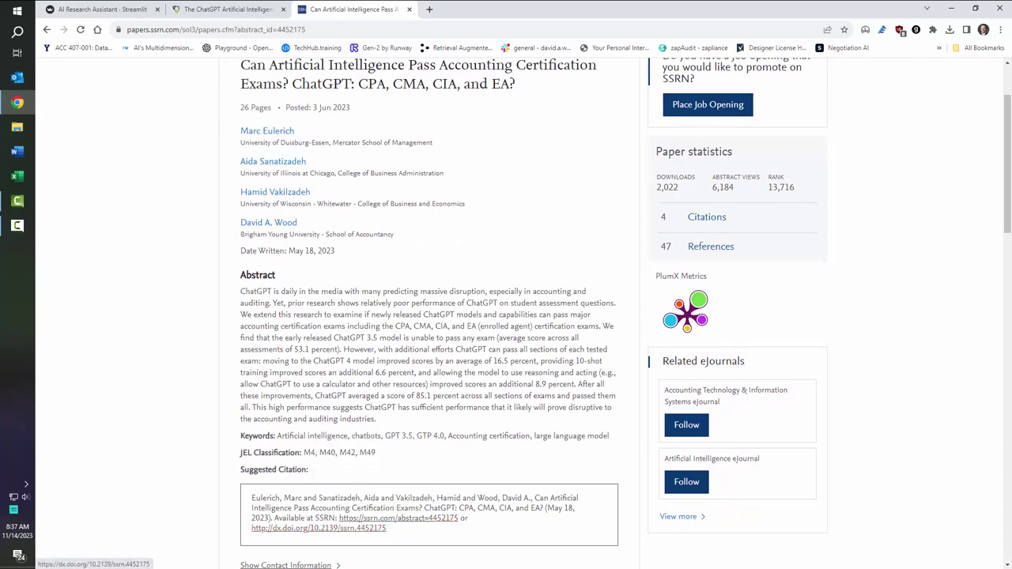
Step: Replace AIRA's DOI field with the SSRN DOI link and submit, getting an abstract-unavailable error
{"action": "left_click", "coordinate": [95, 9]}
{"action": "left_click", "coordinate": [597, 456]}
{"action": "key", "text": "ctrl+a"}
{"action": "type", "text": "https://dx.doi.org/10.2139/ssrn.4452175"}
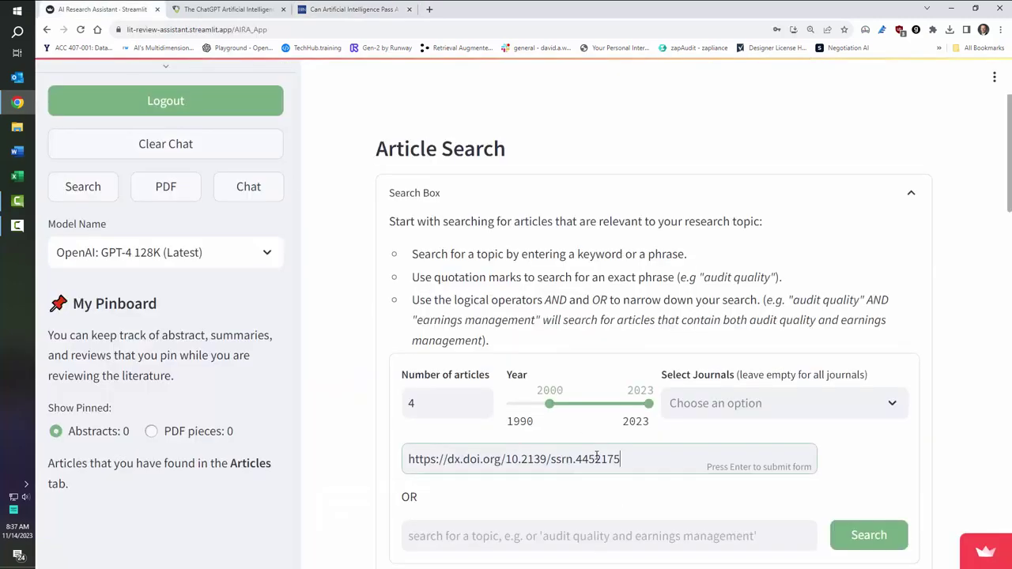
{"action": "key", "text": "Return"}
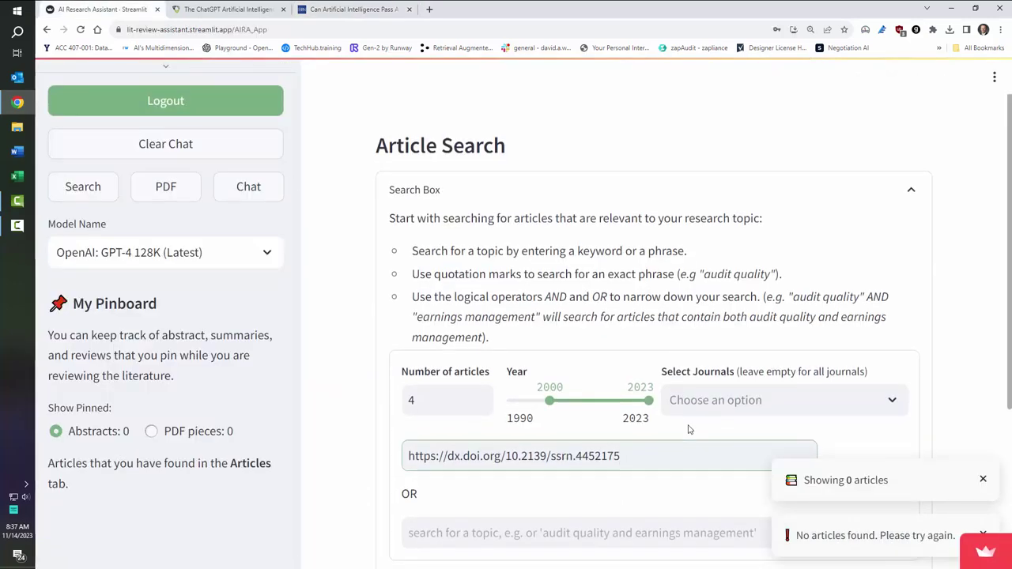
{"action": "scroll", "coordinate": [863, 535], "scroll_direction": "down", "scroll_amount": 2}
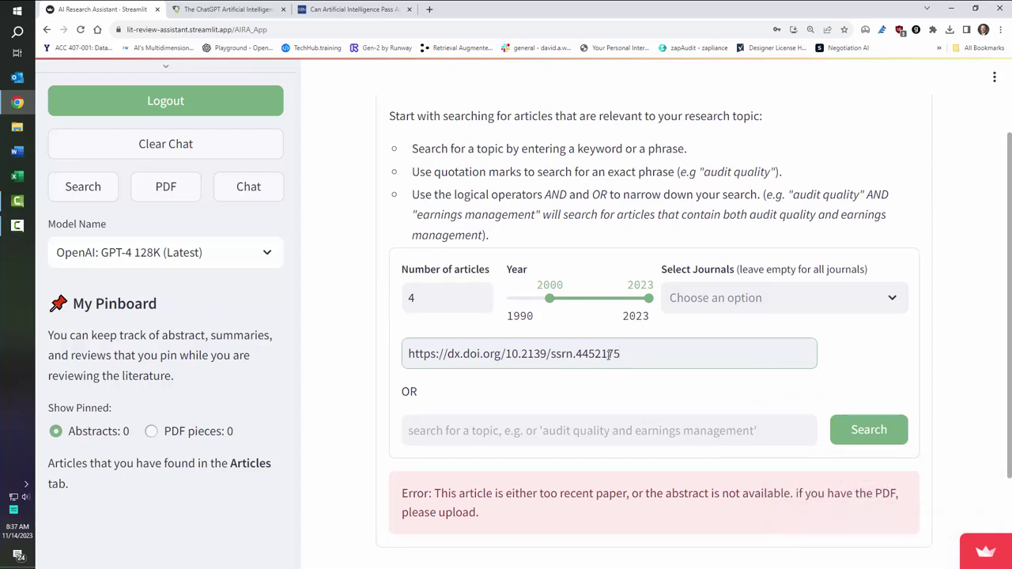
Step: Upload Eulerich et al. (2023).pdf (475.1KB) on AIRA's PDF page and import it, which returns Invalid DOI
{"action": "left_click", "coordinate": [159, 200]}
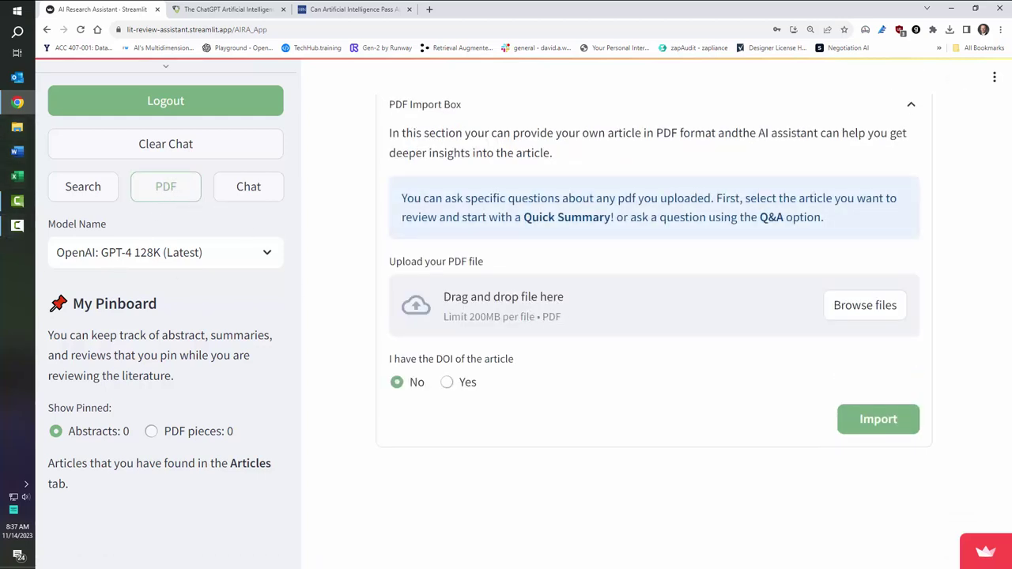
{"action": "left_click_drag", "start_coordinate": [193, 458], "coordinate": [553, 303]}
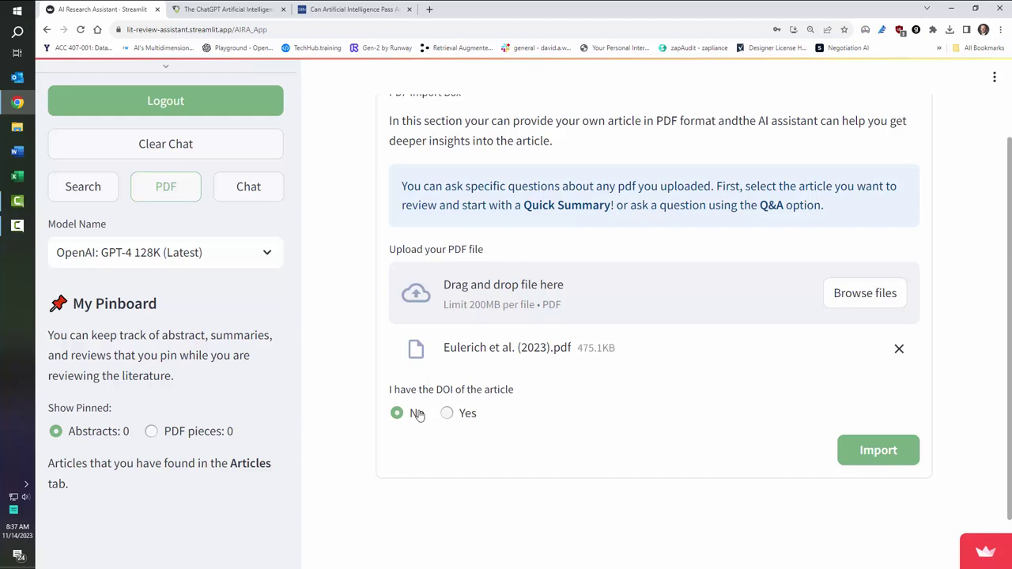
{"action": "left_click", "coordinate": [878, 449]}
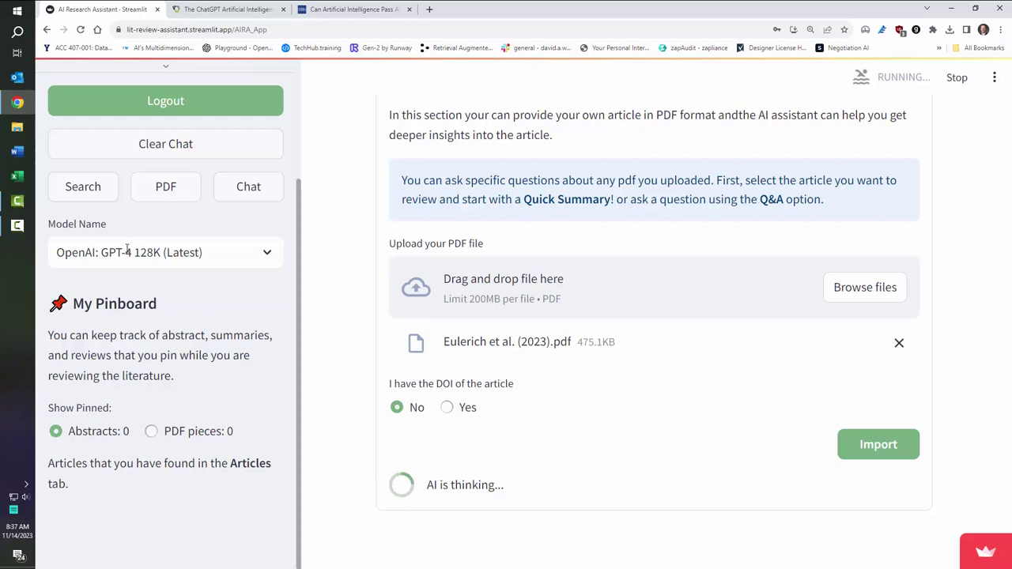
{"action": "left_click", "coordinate": [84, 187]}
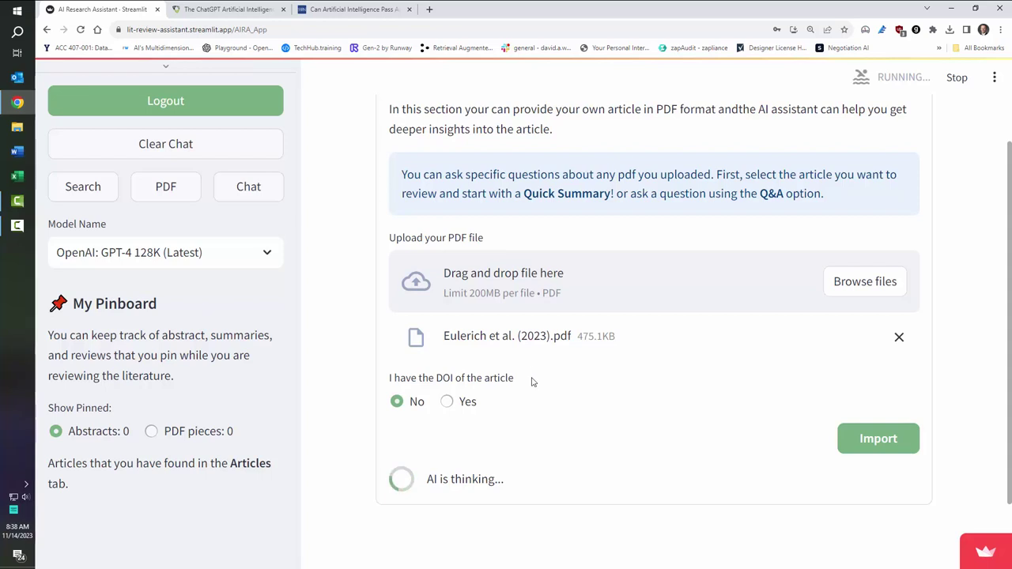
{"action": "scroll", "coordinate": [532, 382], "scroll_direction": "down", "scroll_amount": 2}
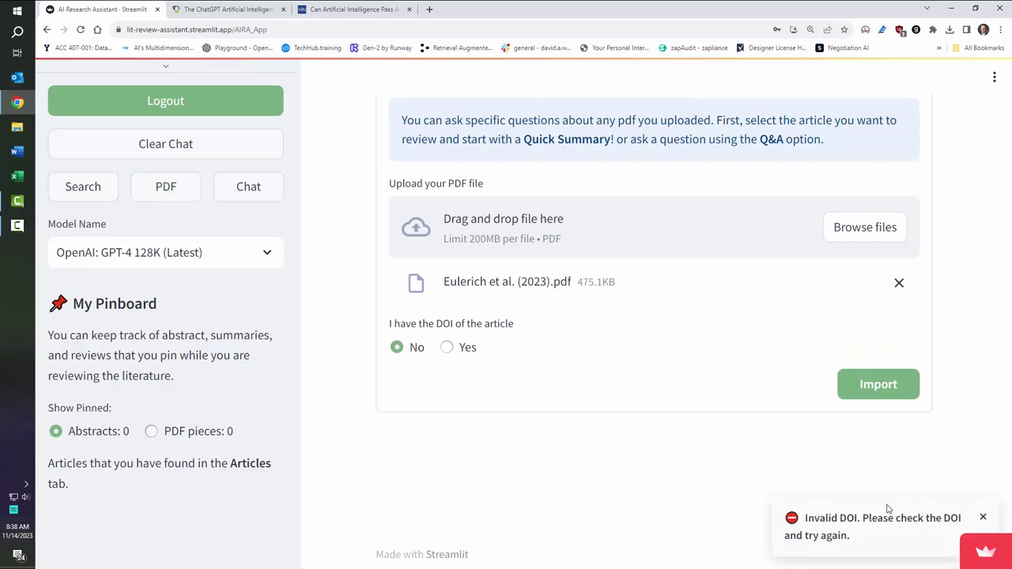
Step: Re-run the PDF import and set the model to Anthropic: Claude v2
{"action": "left_click", "coordinate": [876, 384]}
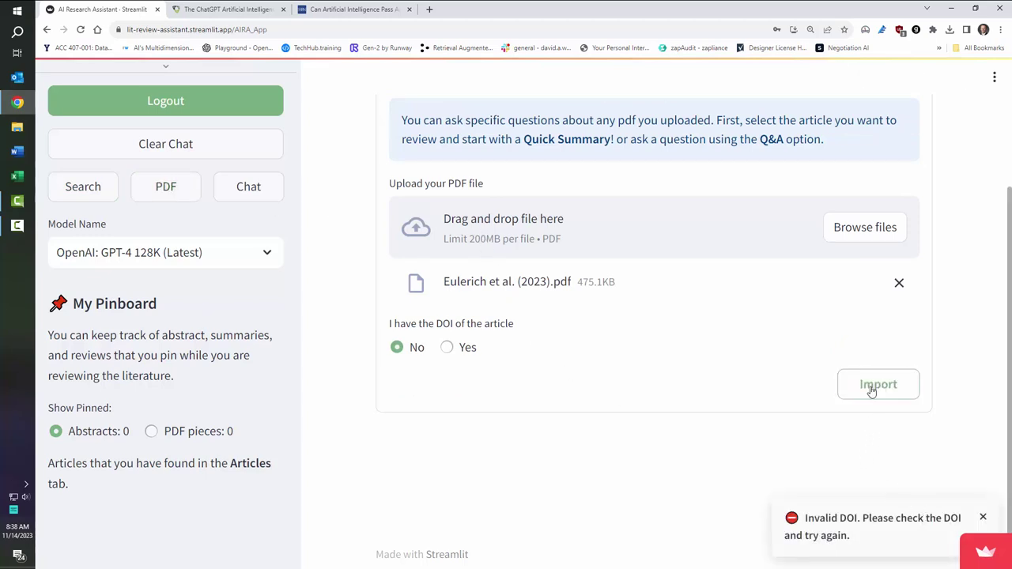
{"action": "left_click", "coordinate": [221, 256]}
{"action": "left_click", "coordinate": [145, 411]}
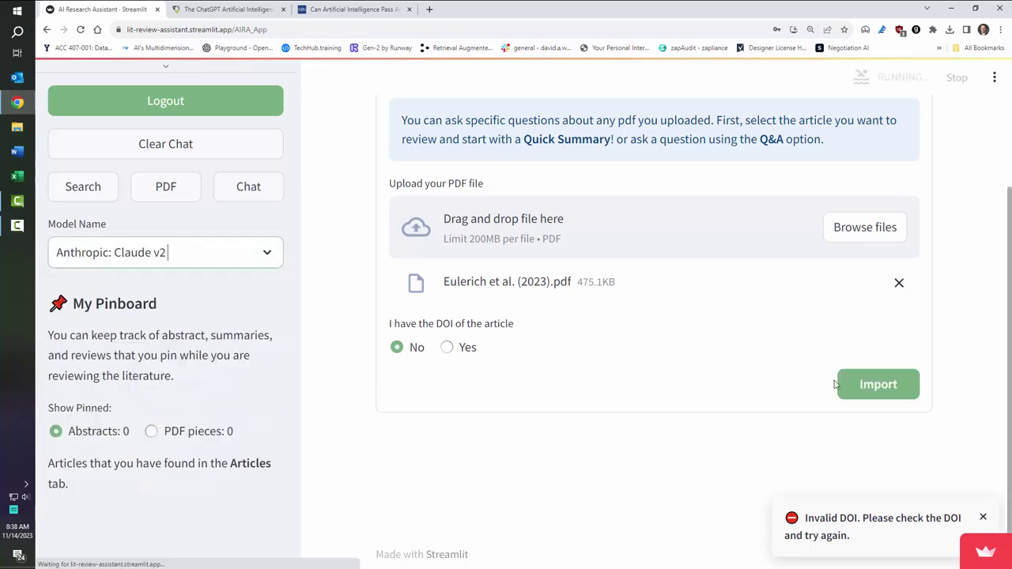
{"action": "scroll", "coordinate": [687, 379], "scroll_direction": "down", "scroll_amount": 3}
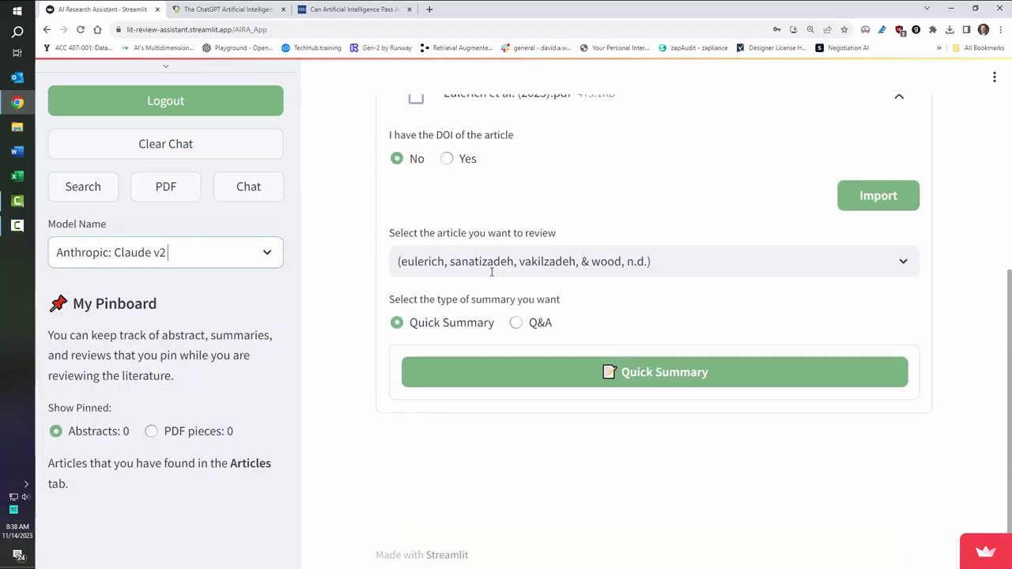
Step: Ask in Q&A: 'Summarize the main findings and the data for this study'
{"action": "left_click", "coordinate": [514, 323]}
{"action": "left_click", "coordinate": [505, 373]}
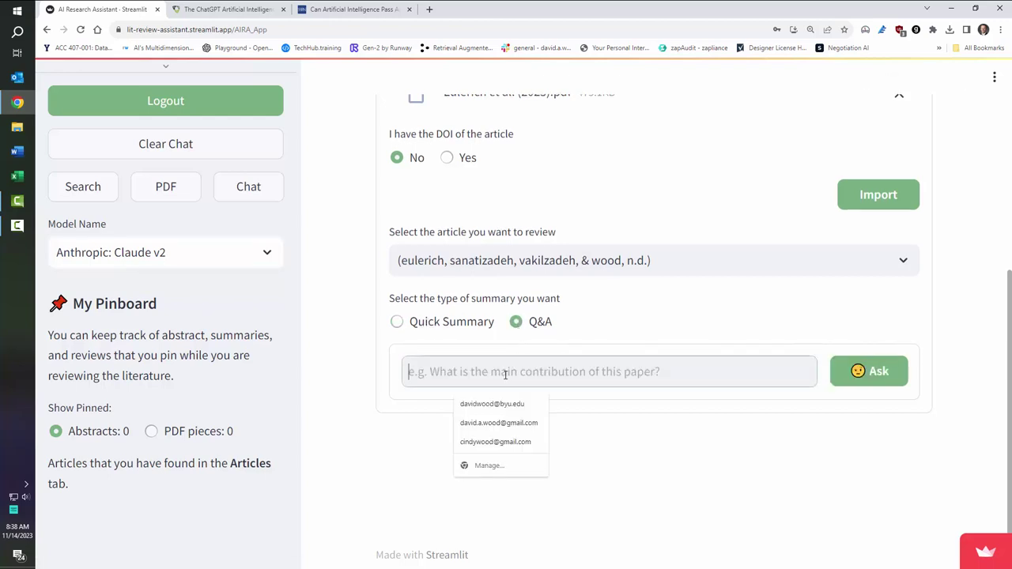
{"action": "type", "text": "Summarize"}
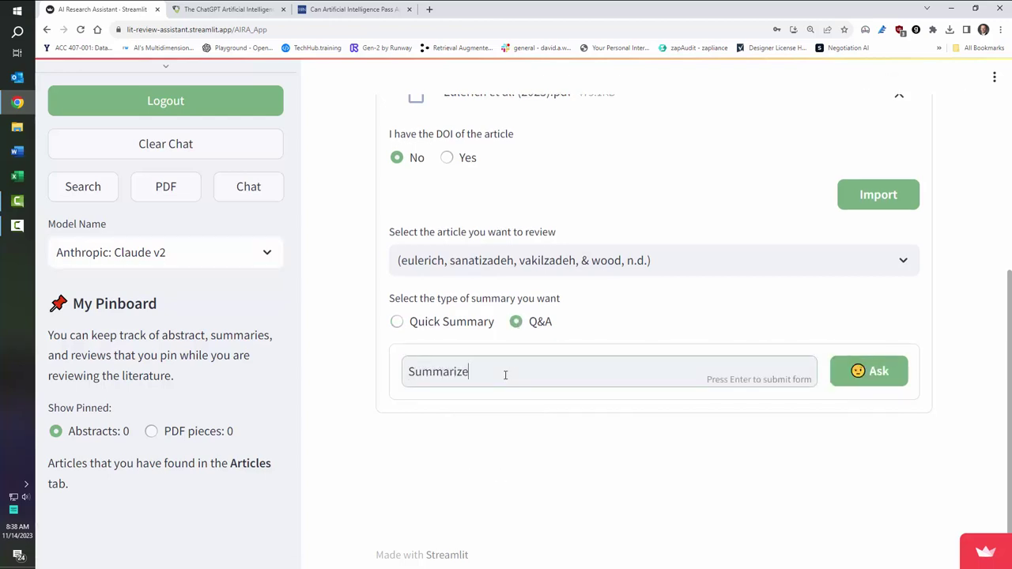
{"action": "type", "text": " the main findings and the pa"}
{"action": "key", "text": "BackSpace"}
{"action": "key", "text": "BackSpace"}
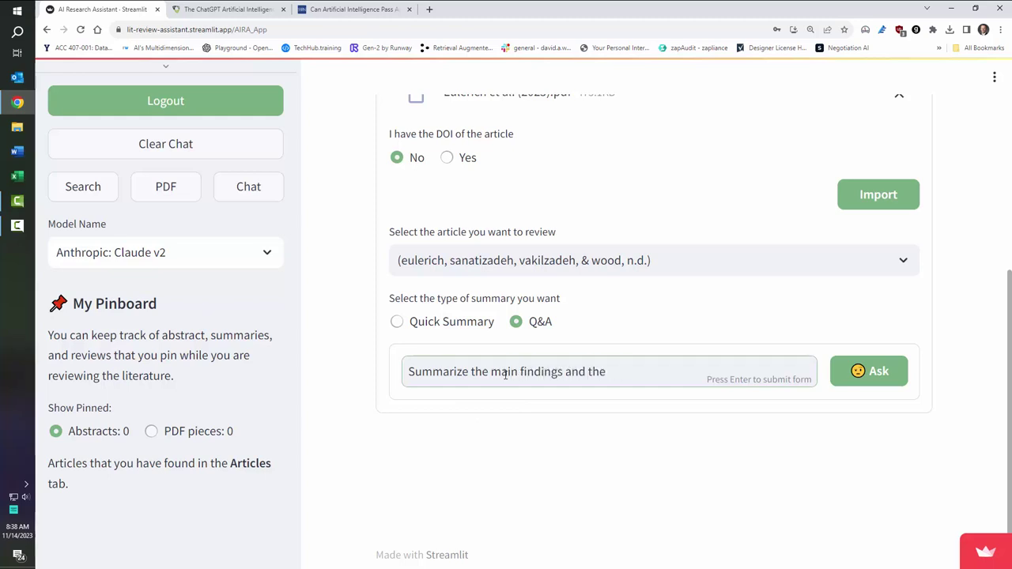
{"action": "type", "text": "data for this study"}
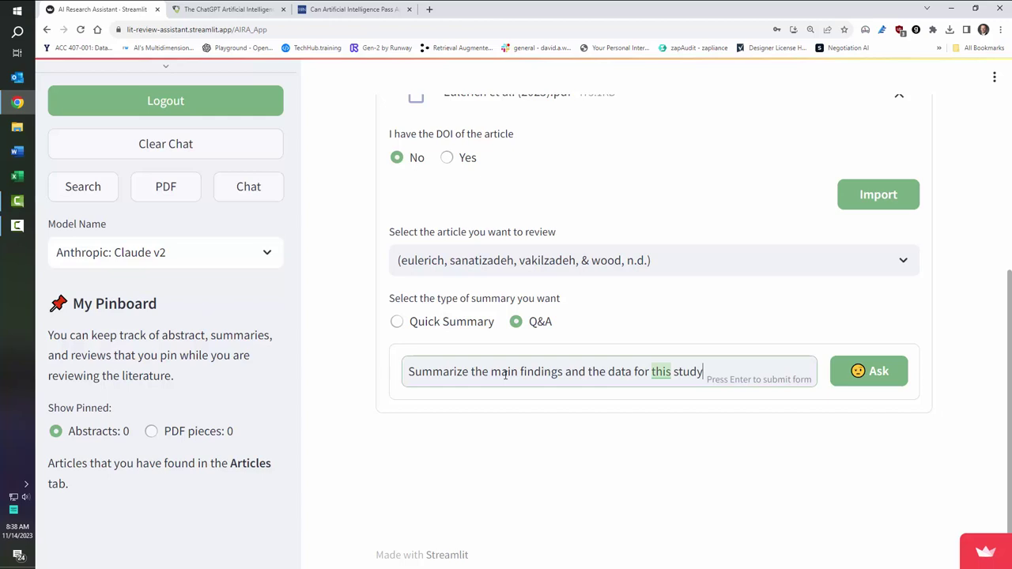
{"action": "left_click", "coordinate": [900, 375]}
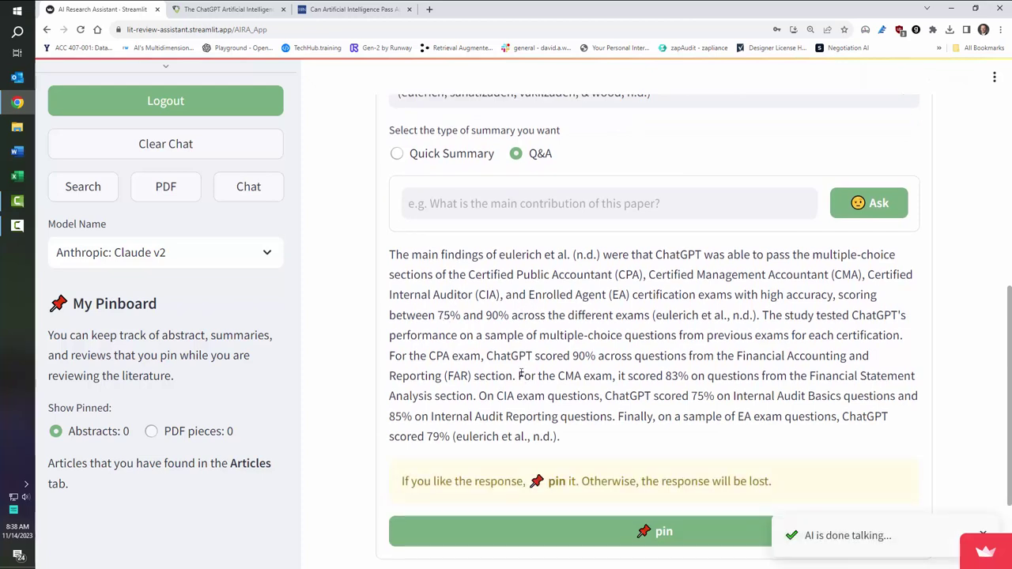
Step: Pin Claude's answer and review it under PDF pieces: 1, highlighting the author list
{"action": "left_click", "coordinate": [610, 532]}
{"action": "left_click", "coordinate": [152, 431]}
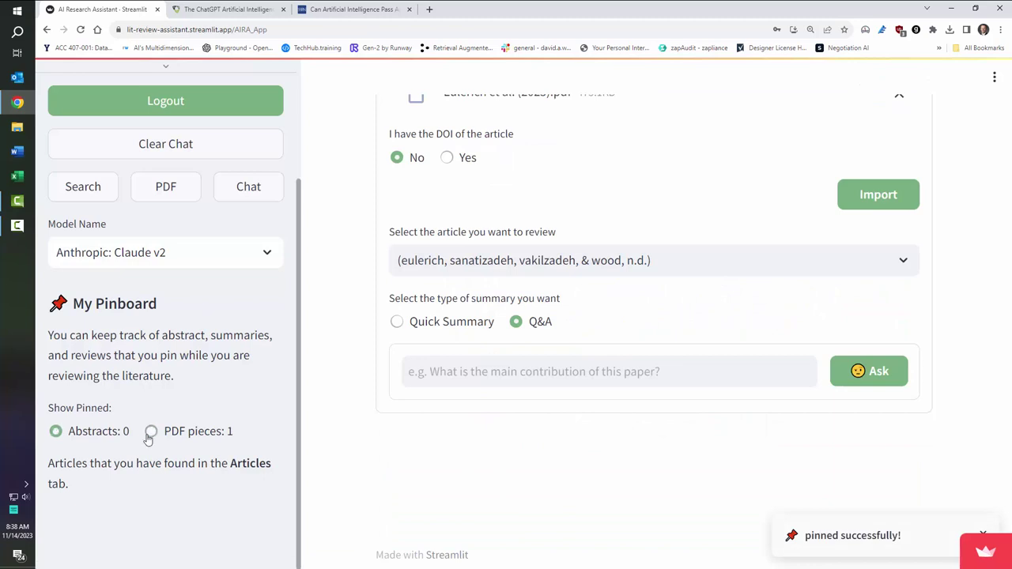
{"action": "scroll", "coordinate": [176, 397], "scroll_direction": "down", "scroll_amount": 4}
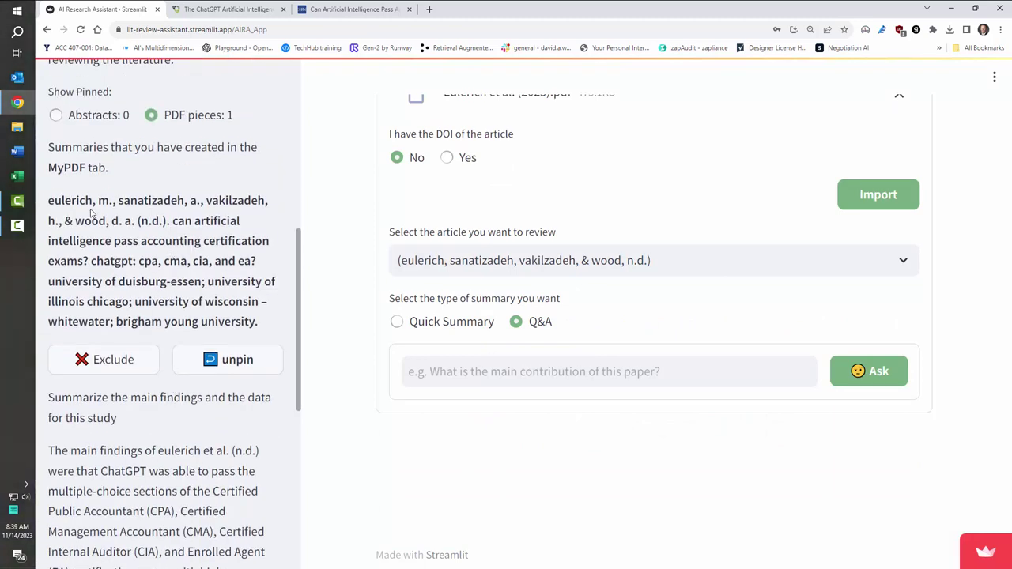
{"action": "left_click_drag", "start_coordinate": [72, 200], "coordinate": [164, 220]}
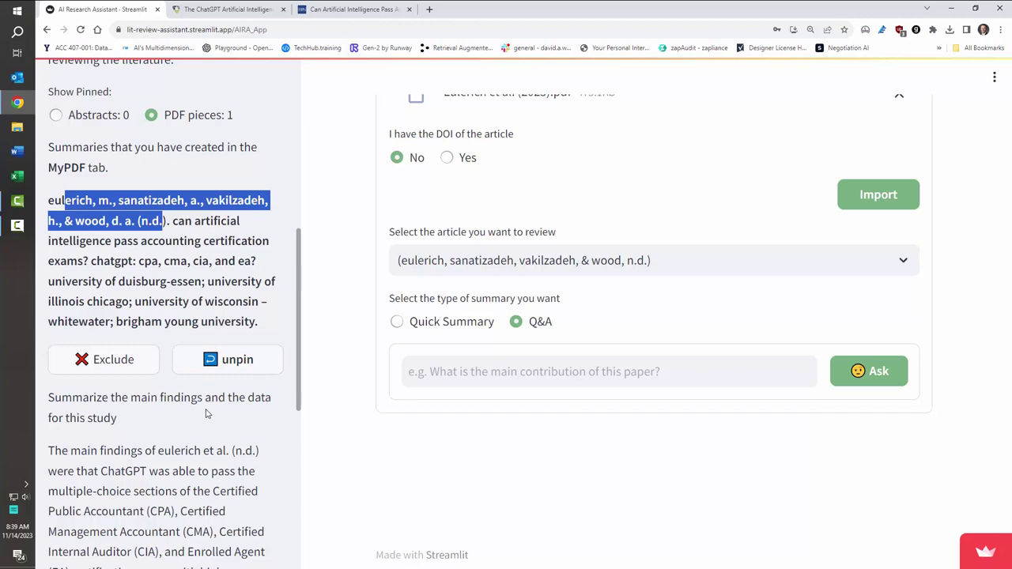
{"action": "scroll", "coordinate": [205, 414], "scroll_direction": "up", "scroll_amount": 5}
{"action": "scroll", "coordinate": [435, 311], "scroll_direction": "up", "scroll_amount": 5}
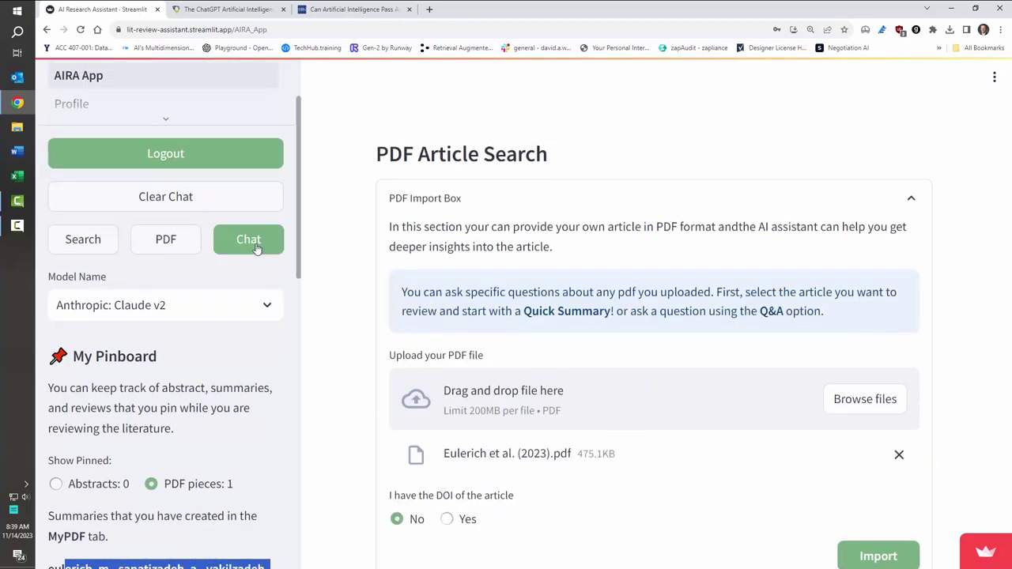
Step: Clear the Literature Review chat and log out of AIRA
{"action": "left_click", "coordinate": [255, 247]}
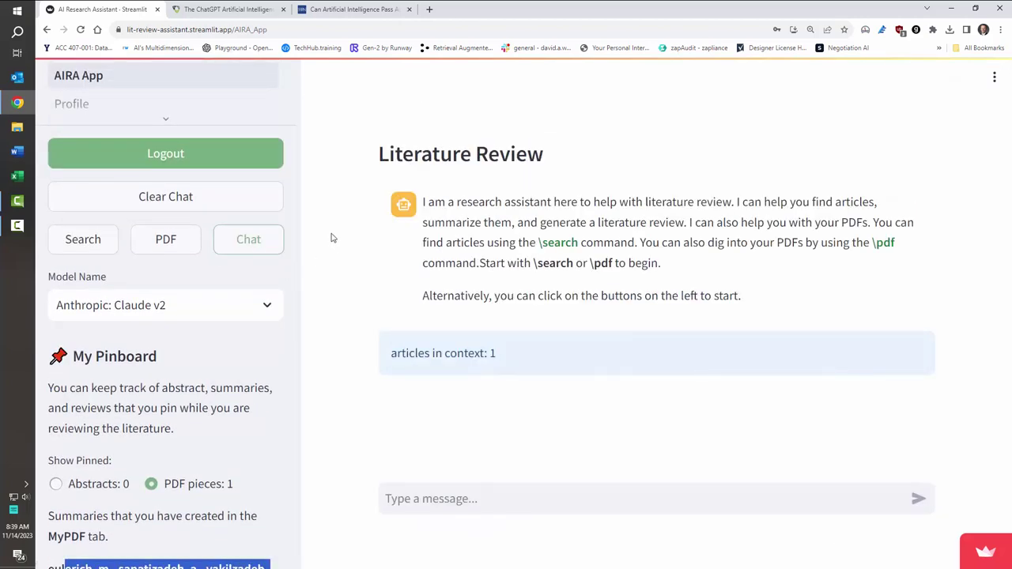
{"action": "left_click", "coordinate": [214, 203]}
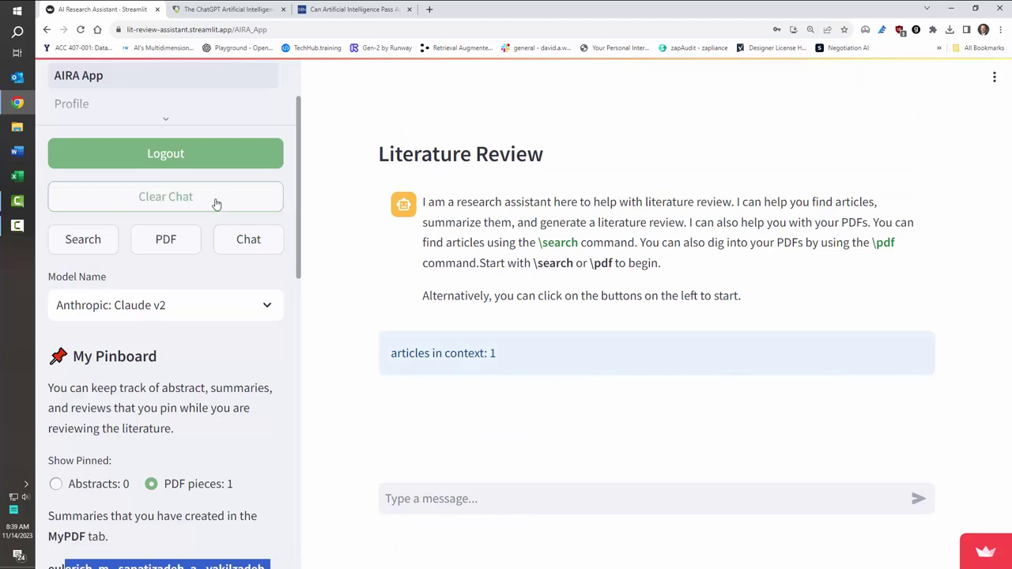
{"action": "left_click", "coordinate": [190, 156]}
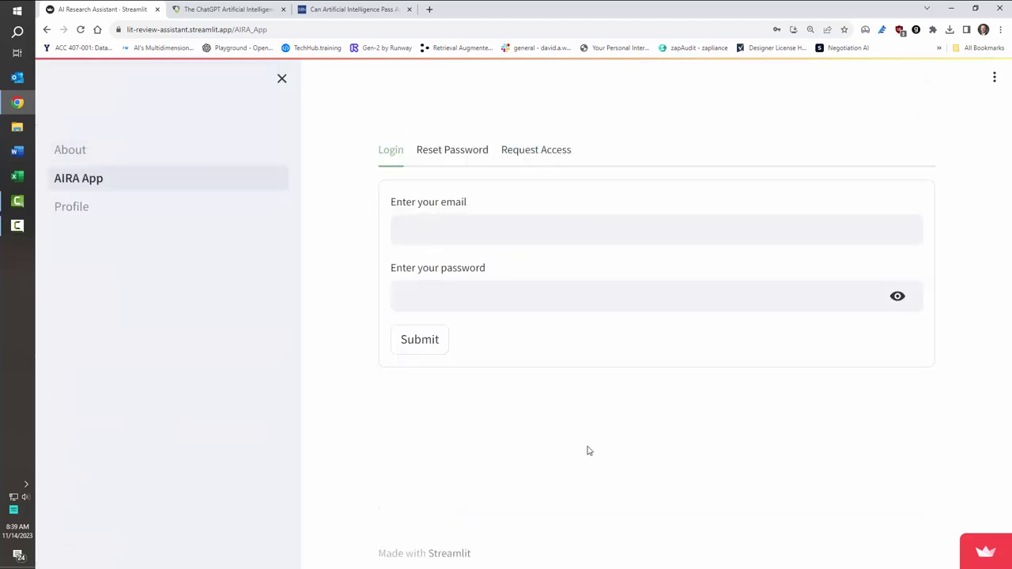